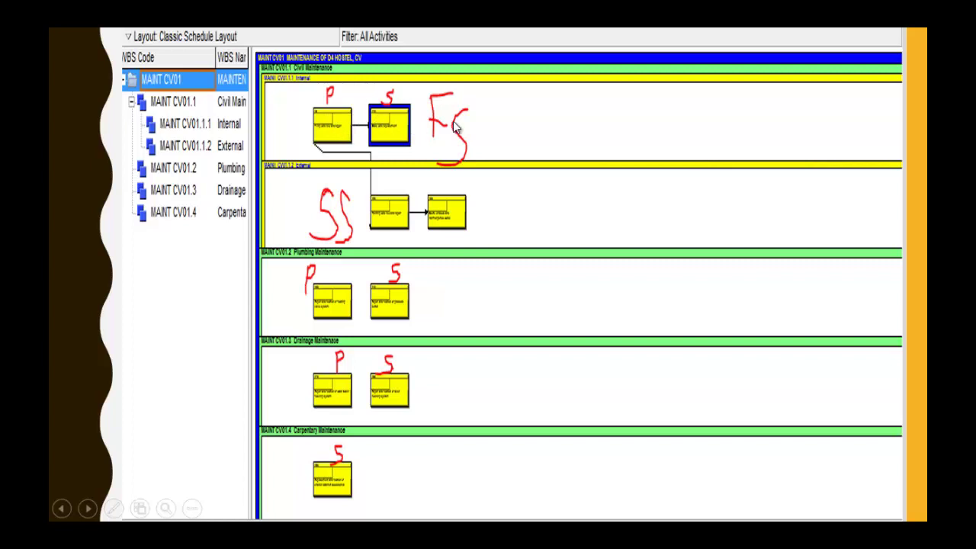
left_click(345, 134)
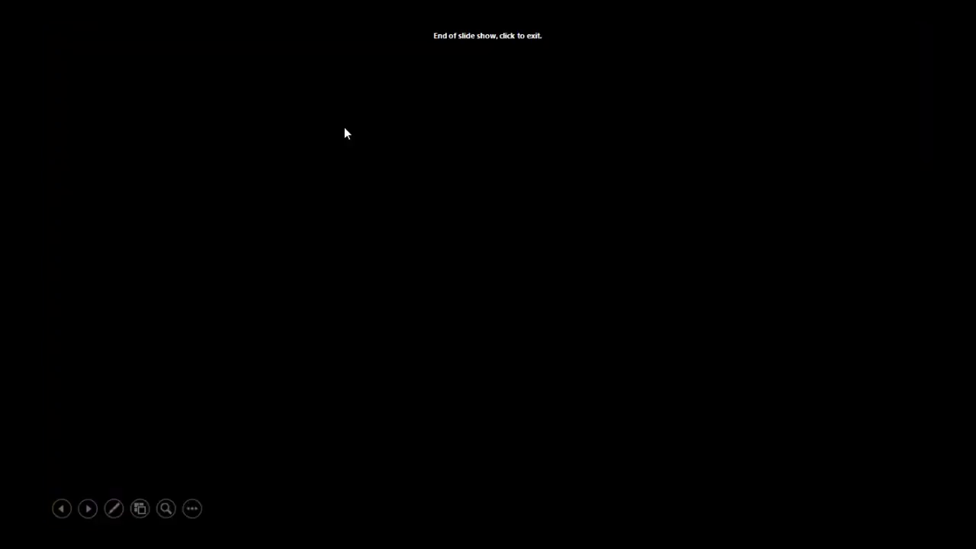
left_click(61, 510)
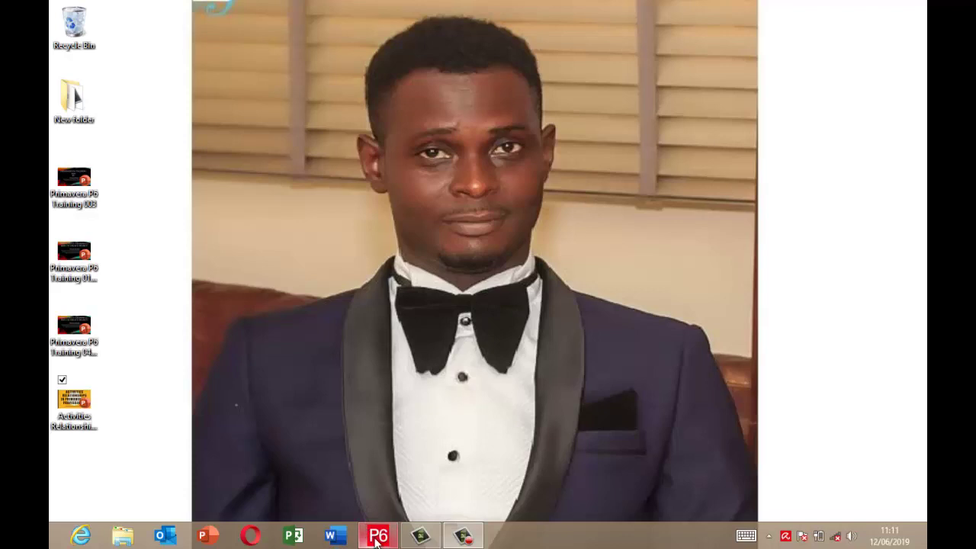
Switch to Primavera P6 and check the predecessors and successors of the Glass work replacement activity.
left_click(377, 536)
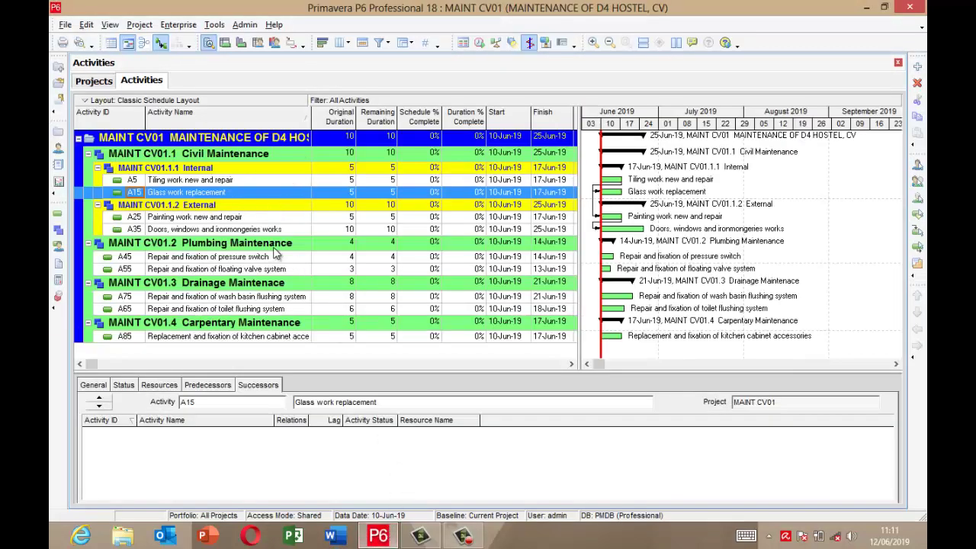
left_click(223, 389)
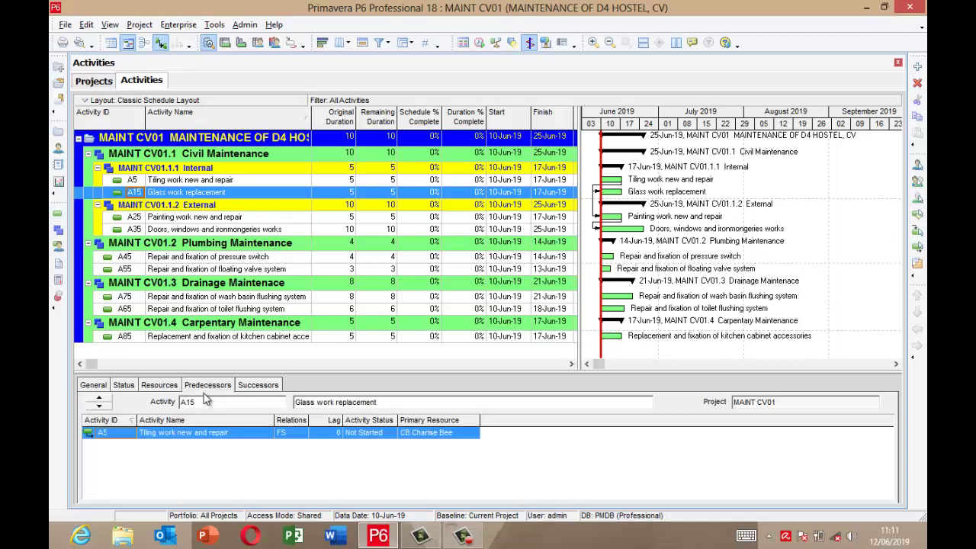
left_click(259, 388)
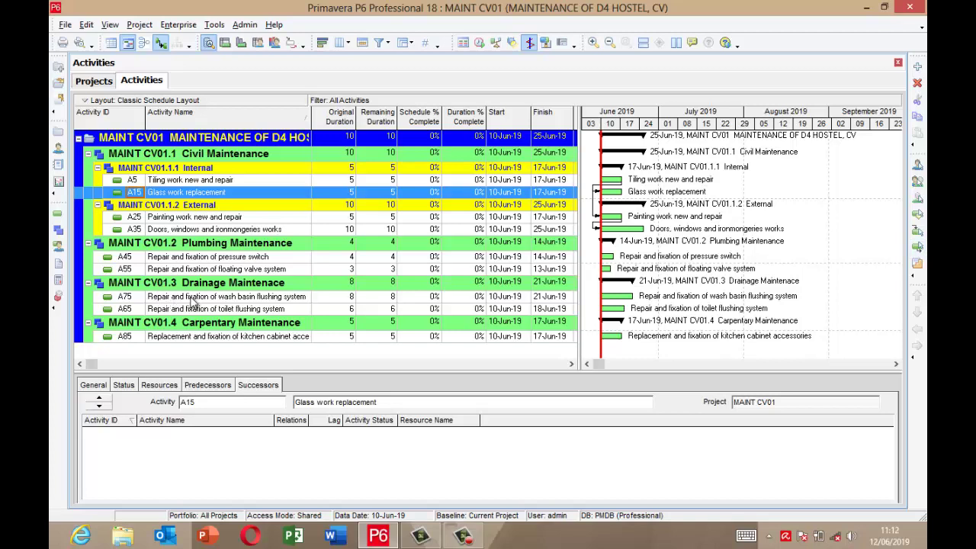
left_click(194, 298)
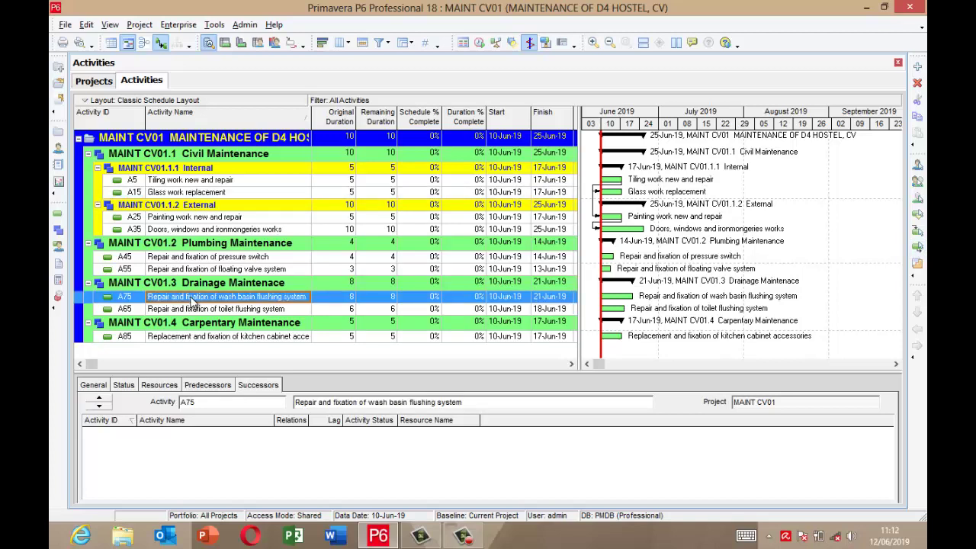
left_click(918, 249)
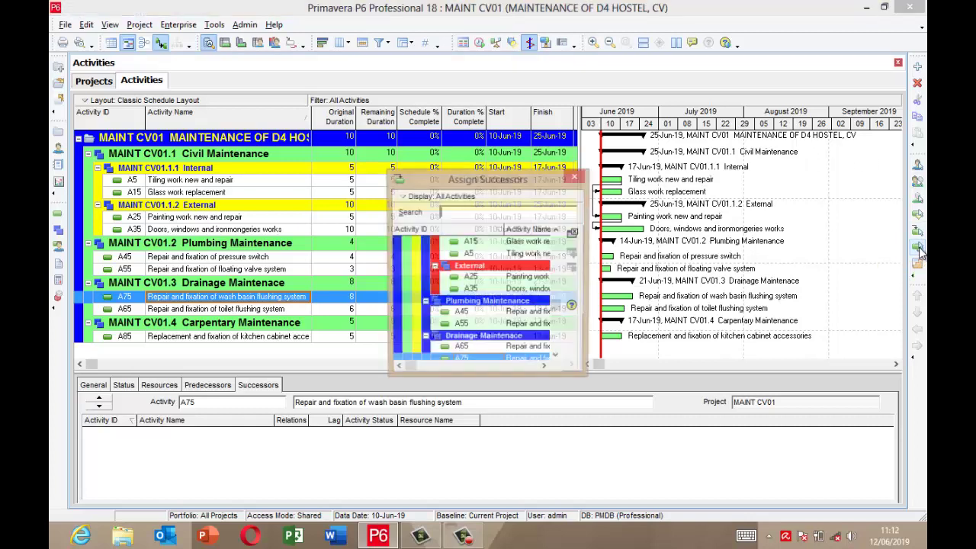
left_click_drag(587, 241, 743, 241)
left_click_drag(575, 173, 598, 80)
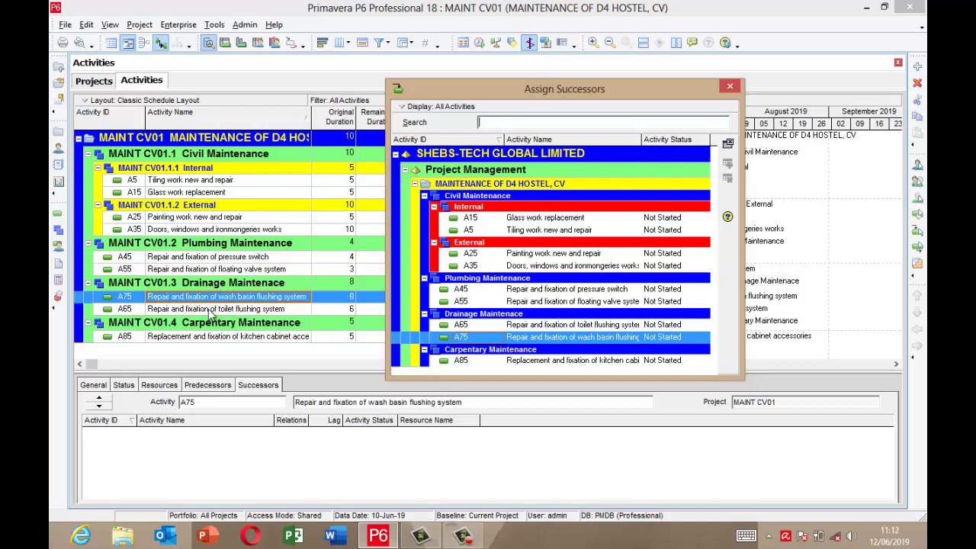
left_click(729, 86)
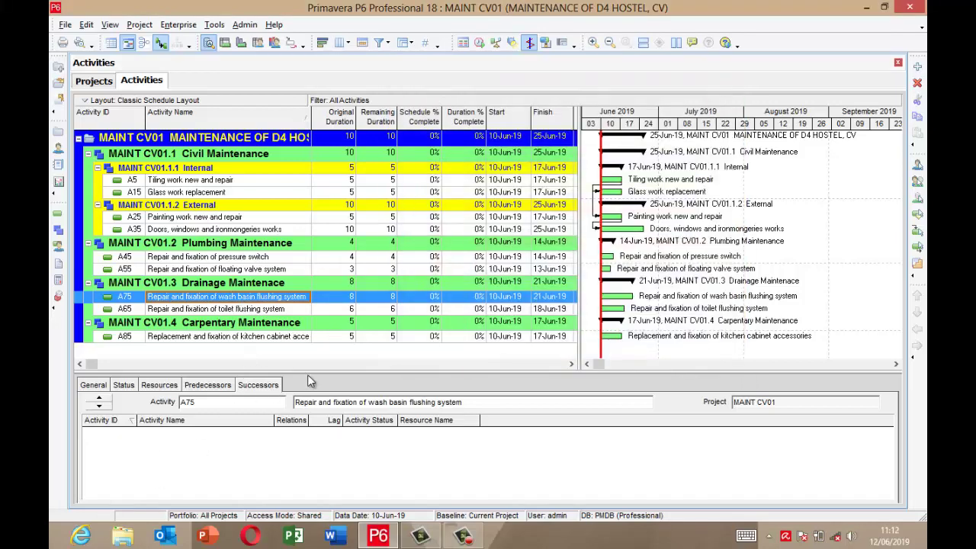
Enlarge the activity details area and check the predecessors of activities A75, A35 and A55.
left_click_drag(307, 375, 316, 325)
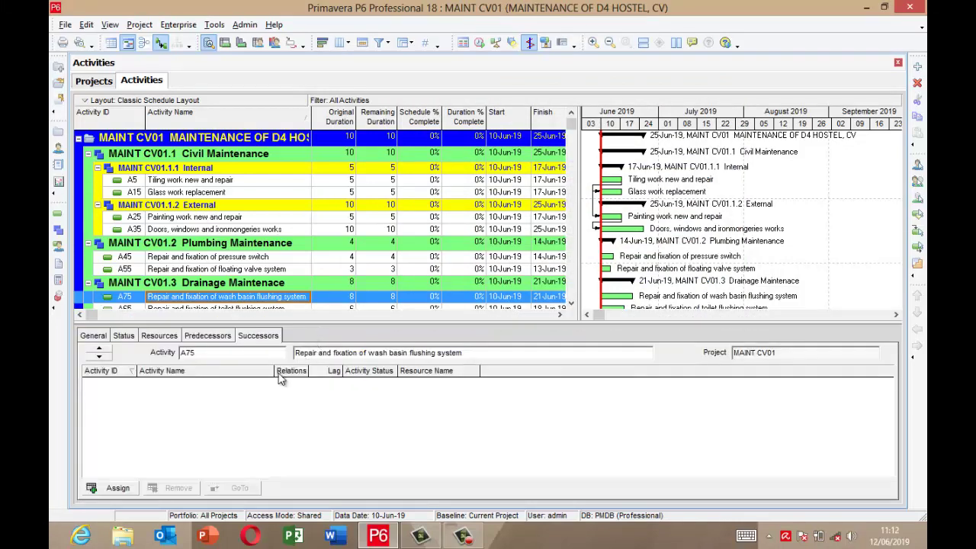
left_click(207, 339)
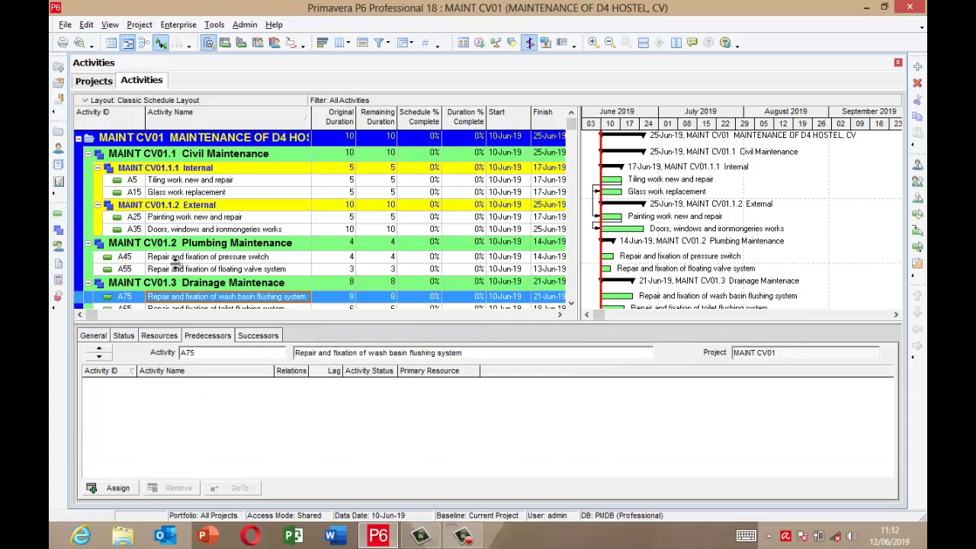
left_click(195, 231)
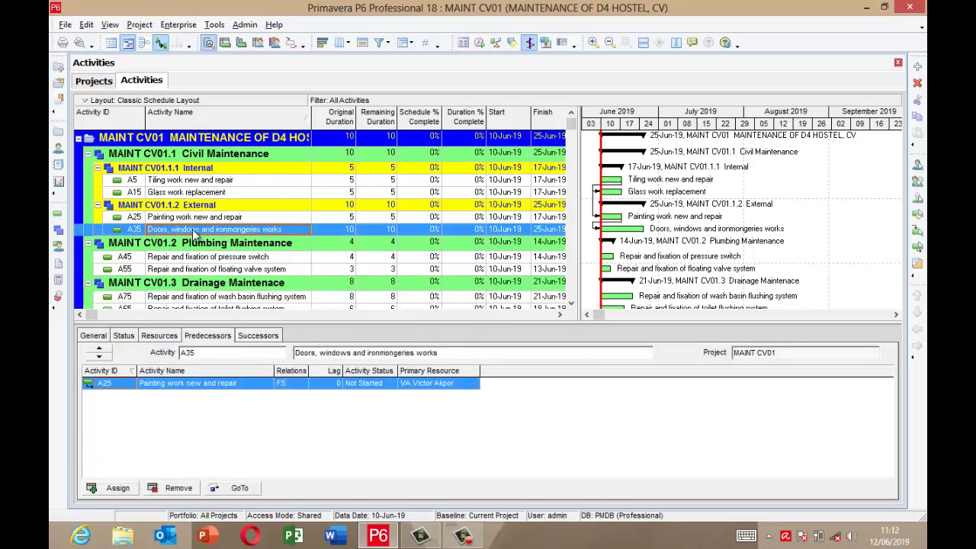
left_click(213, 270)
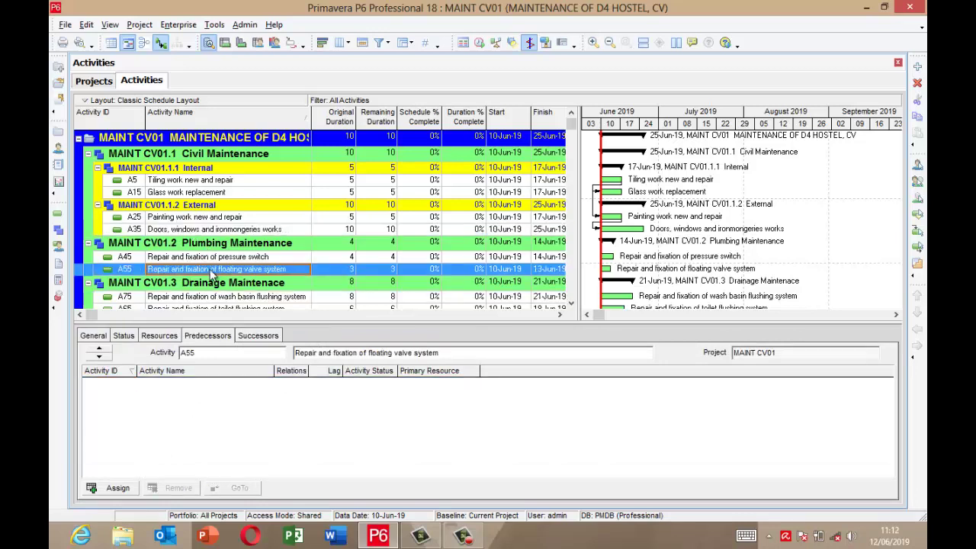
left_click(118, 490)
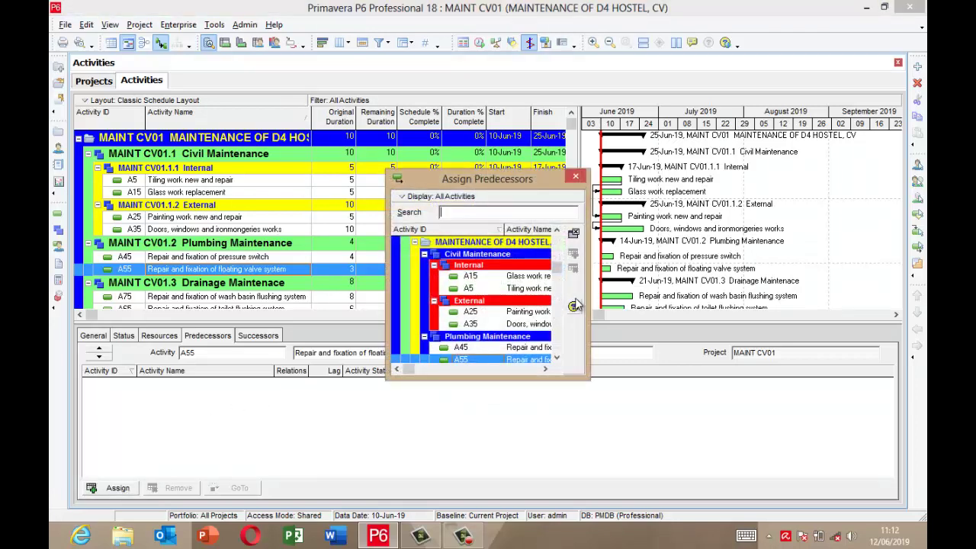
left_click_drag(588, 296, 796, 296)
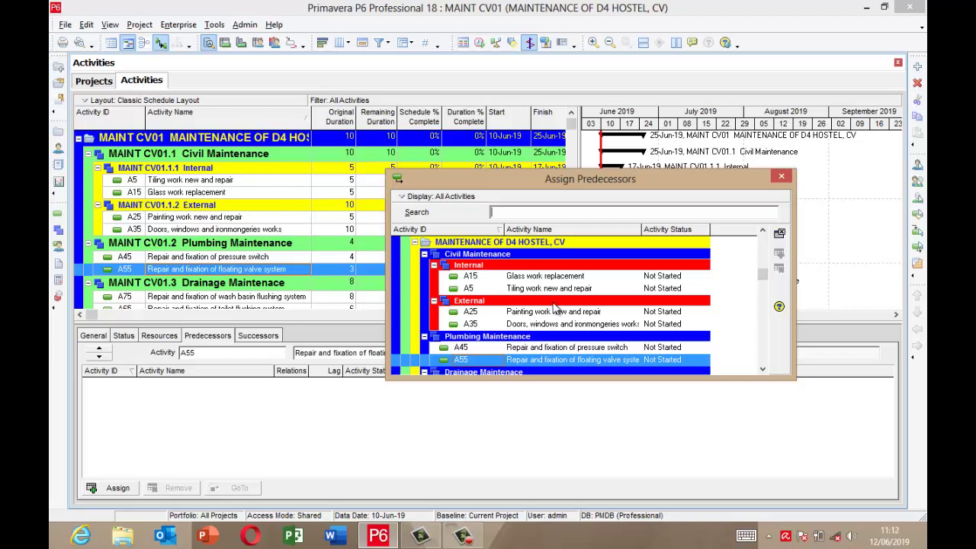
scroll(763, 368, "down", 1)
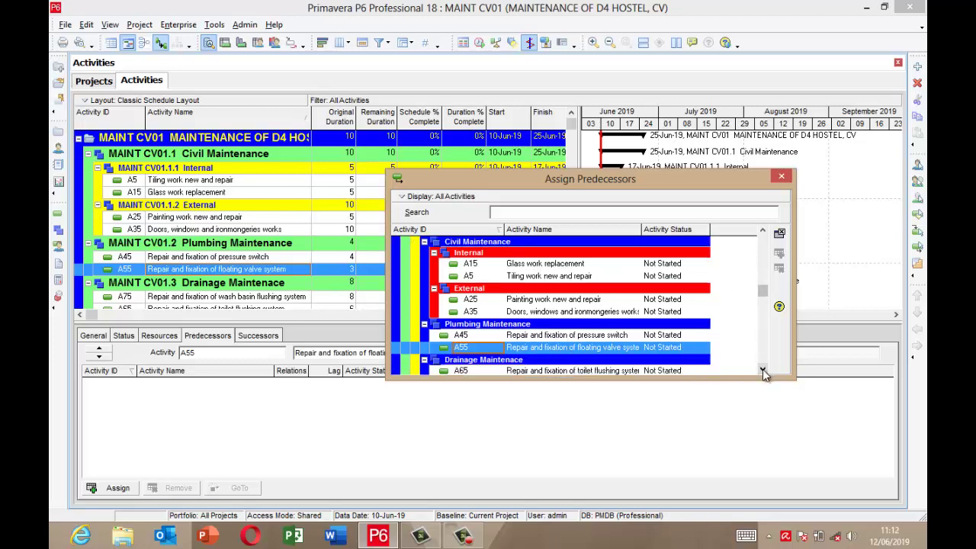
left_click_drag(761, 332, 763, 258)
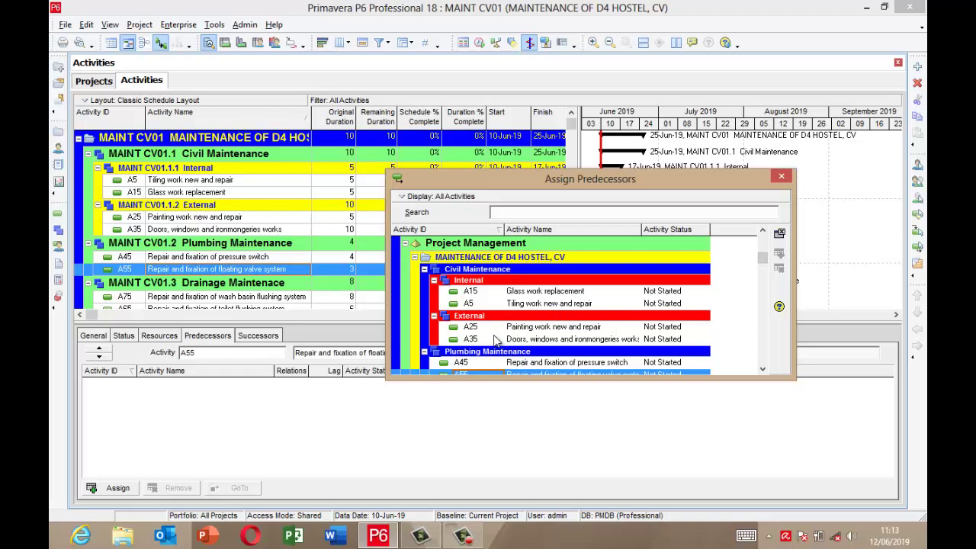
left_click(782, 179)
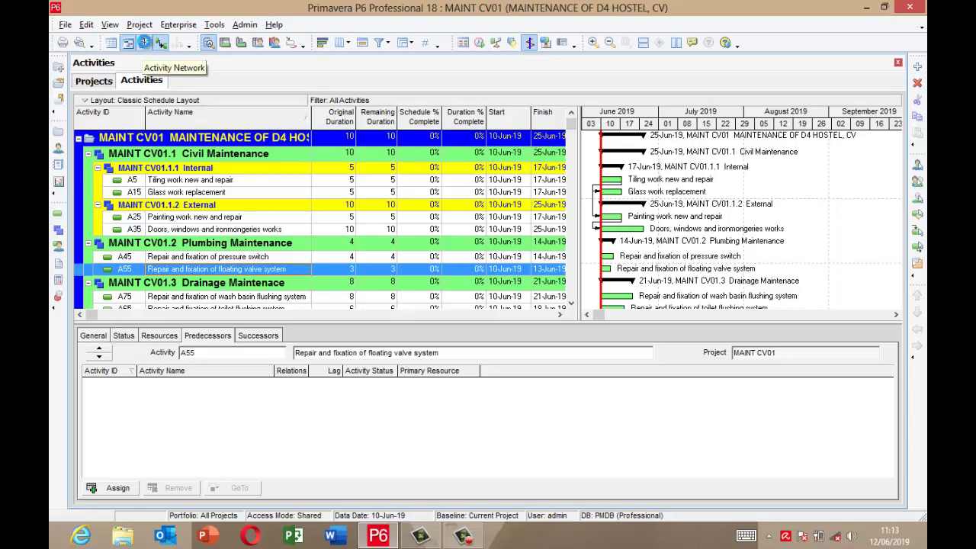
Display the activity network diagram for the whole MAINT CV01 project at a readable size.
left_click(145, 44)
left_click(111, 25)
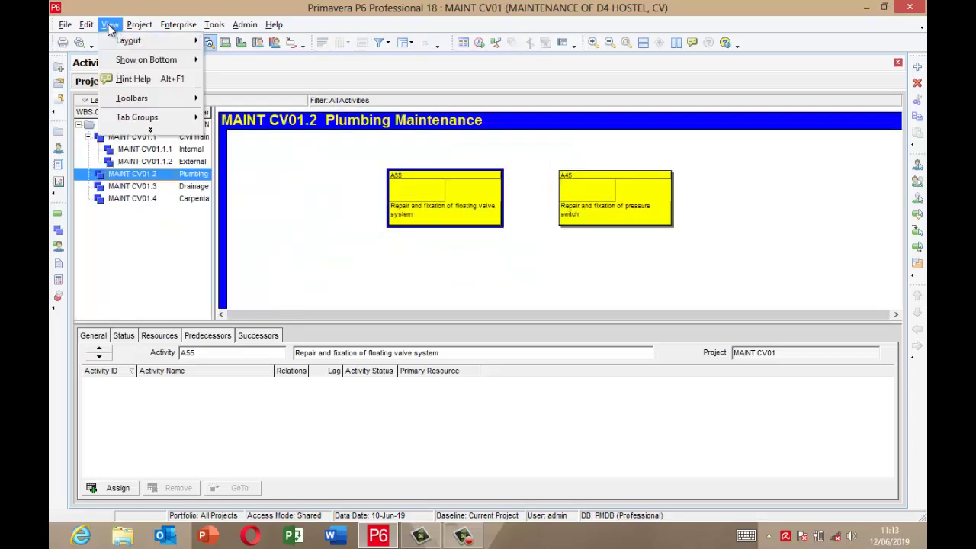
left_click(148, 129)
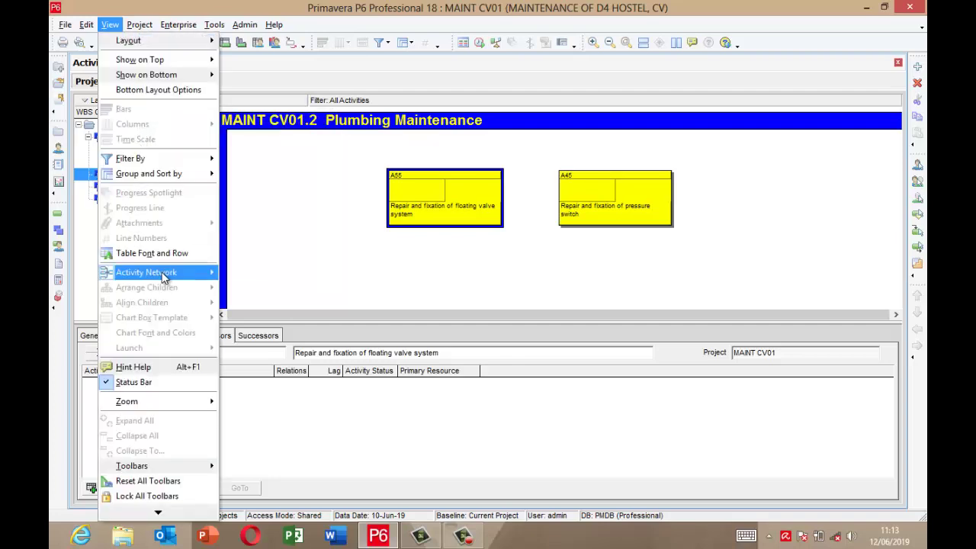
mouse_move(162, 277)
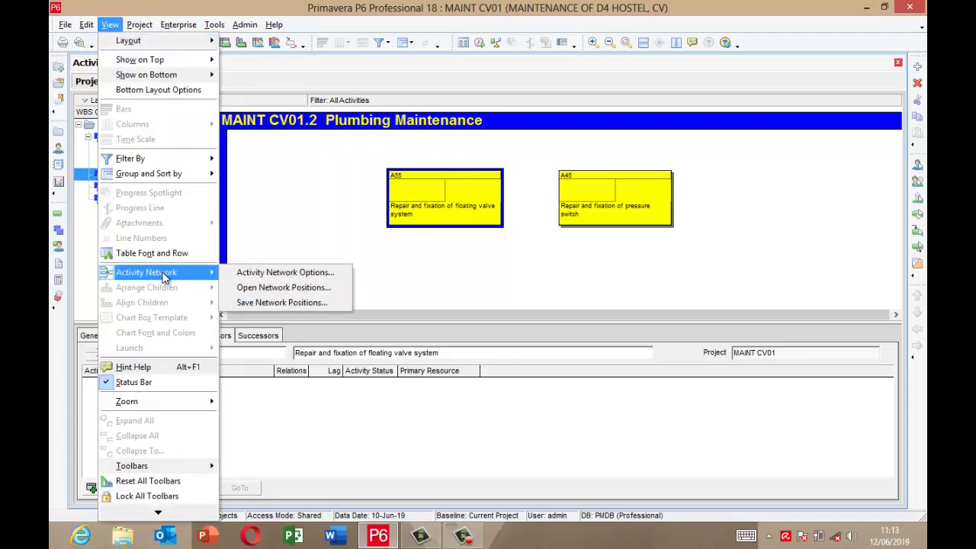
left_click(269, 219)
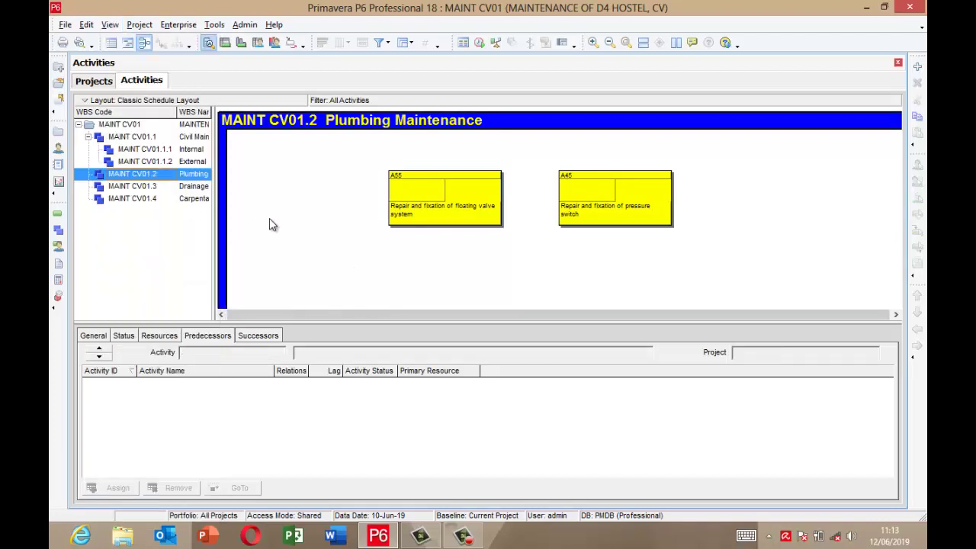
left_click(118, 126)
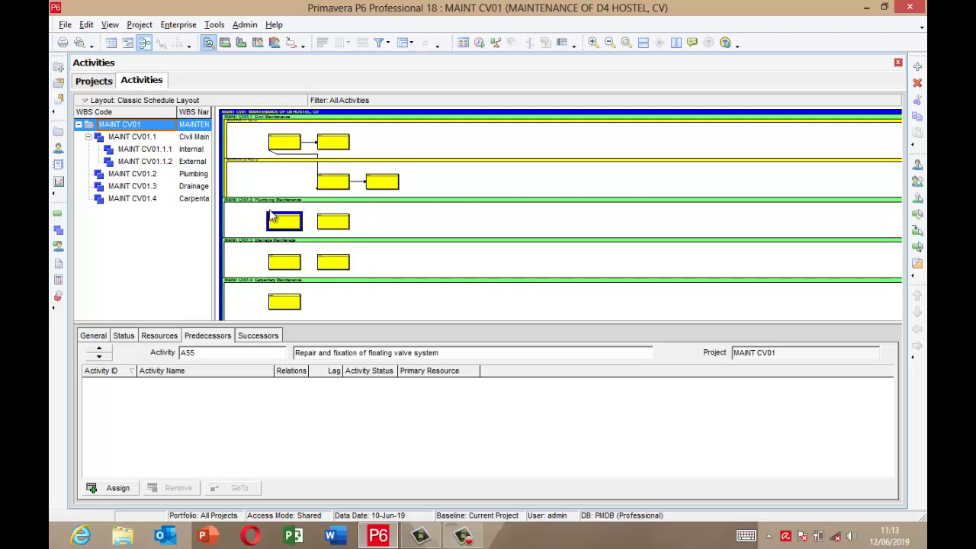
left_click(592, 43)
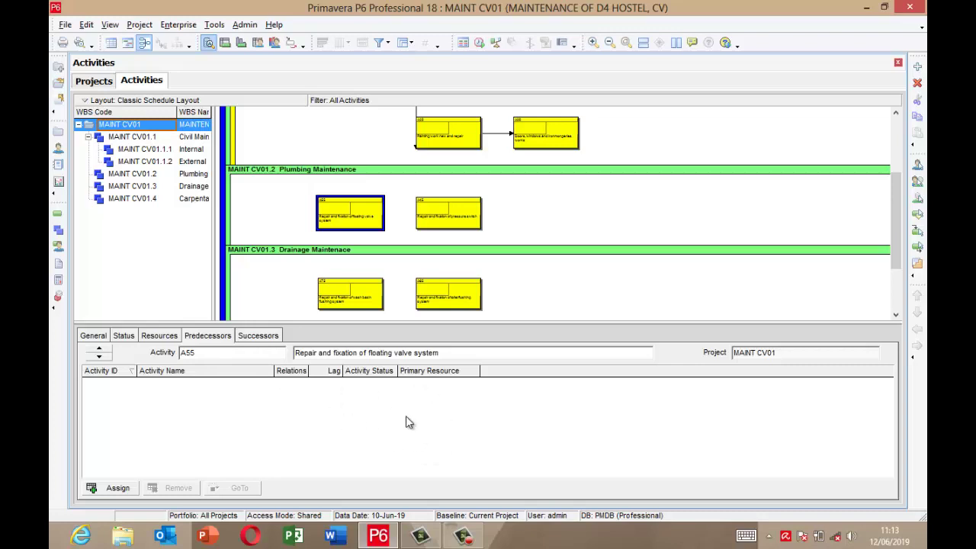
Hide the activity details, review the full network diagram, and return to the Gantt chart view.
left_click(109, 26)
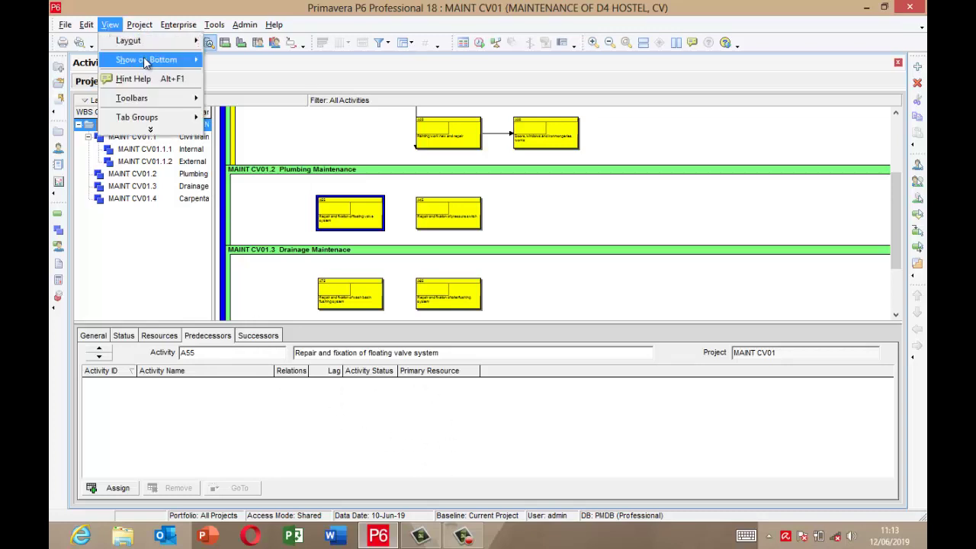
mouse_move(147, 61)
left_click(232, 61)
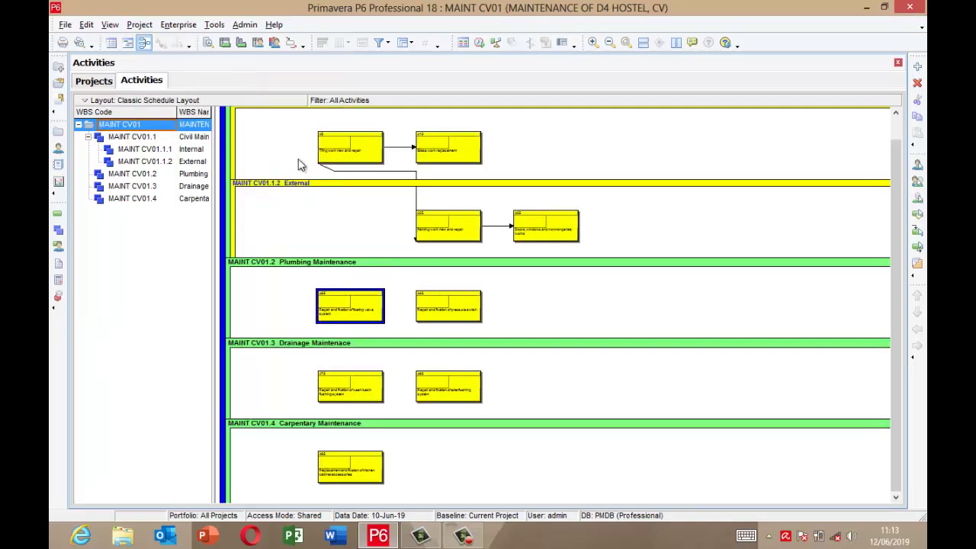
left_click_drag(903, 197, 897, 167)
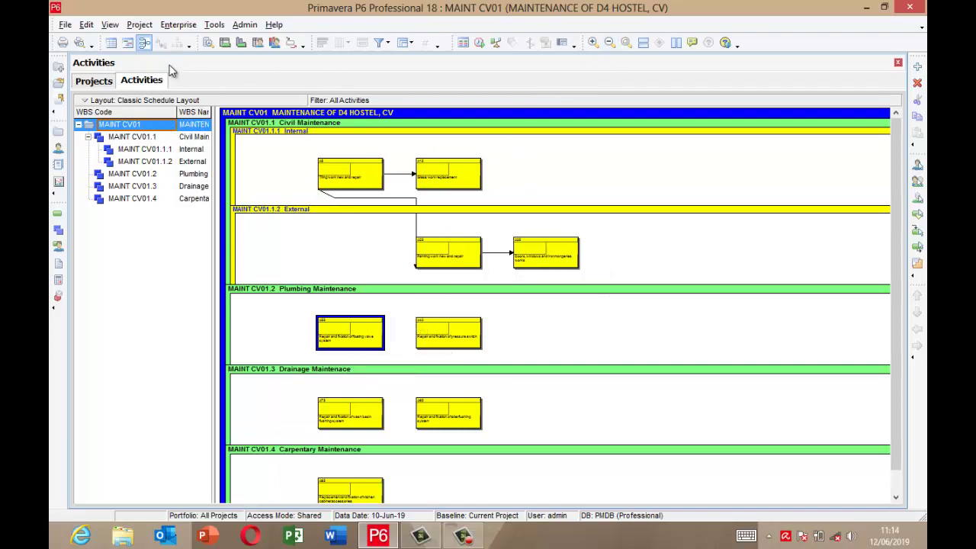
left_click(127, 44)
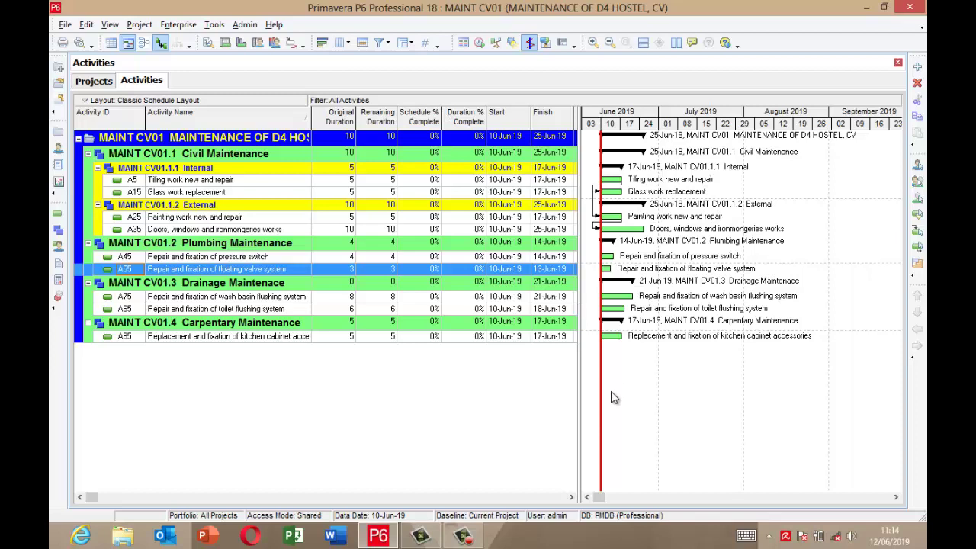
Open the column customization for the activity table.
left_click(572, 497)
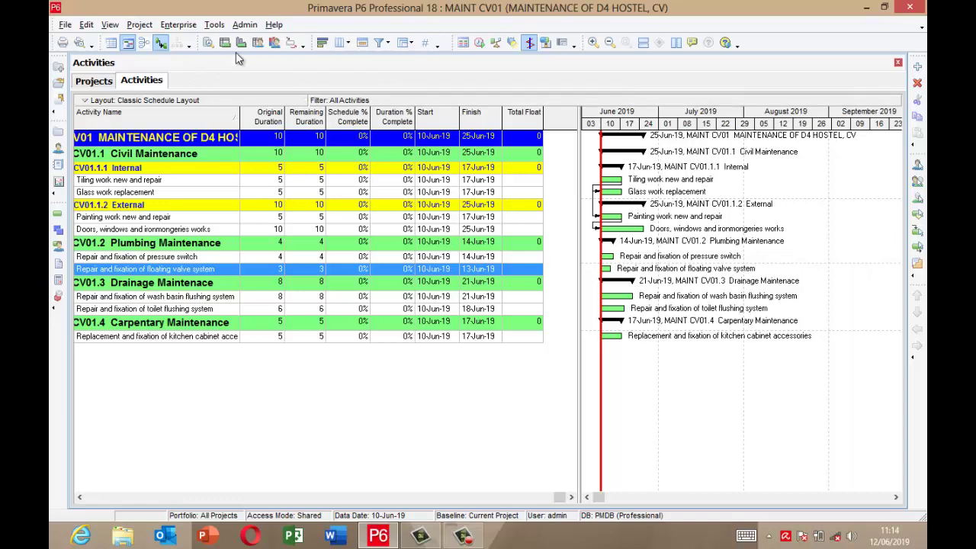
left_click(110, 25)
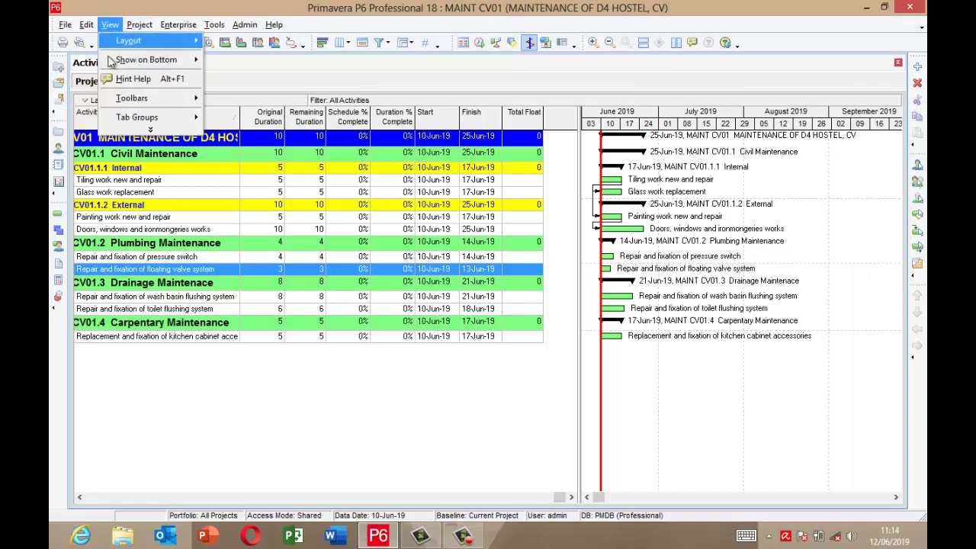
left_click(150, 130)
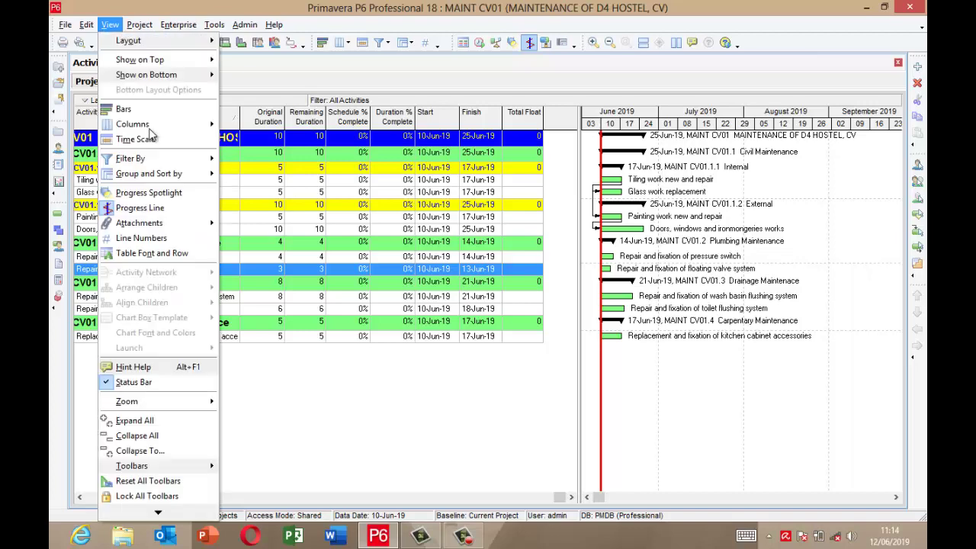
left_click(150, 128)
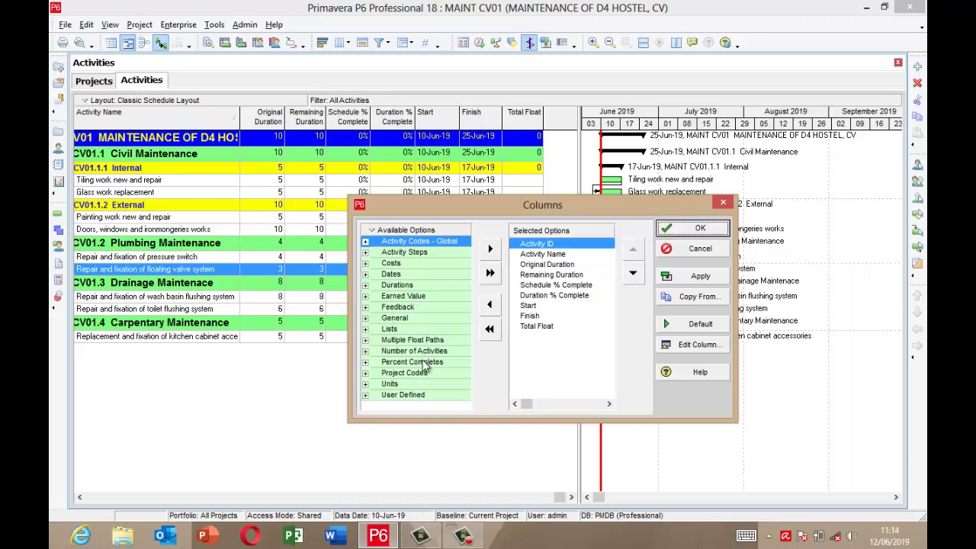
Look through the General category of available columns for activity relationship fields.
left_click(365, 318)
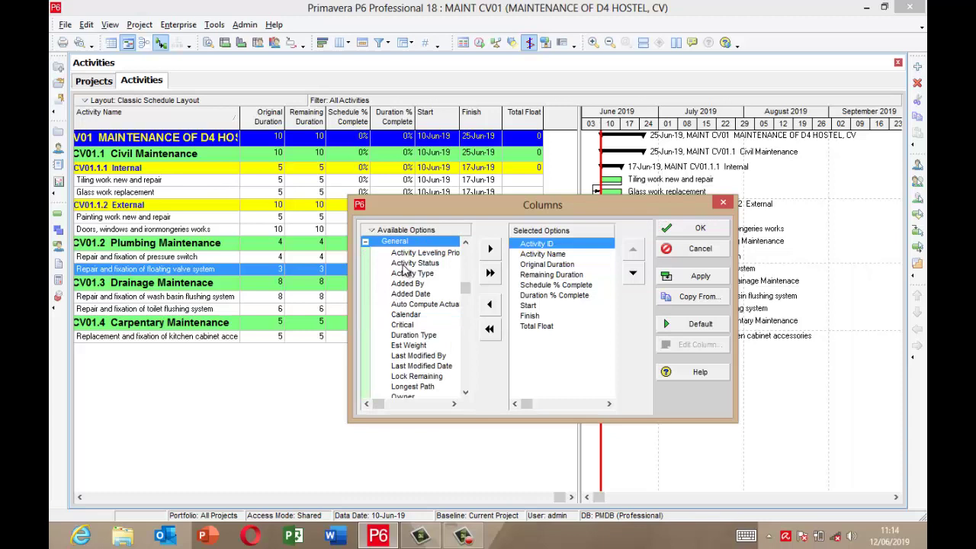
left_click(465, 393)
left_click(466, 393)
left_click(466, 394)
left_click(467, 394)
left_click(466, 393)
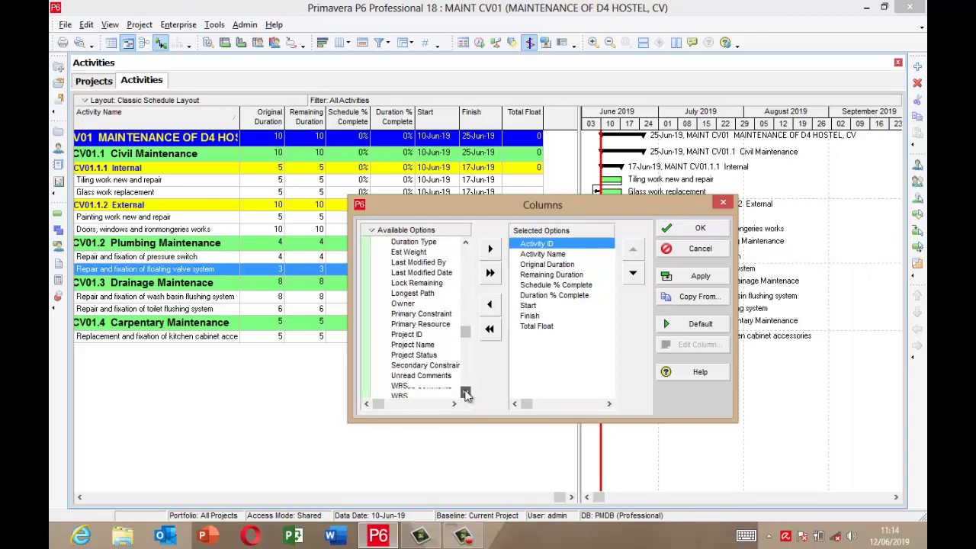
left_click(466, 381)
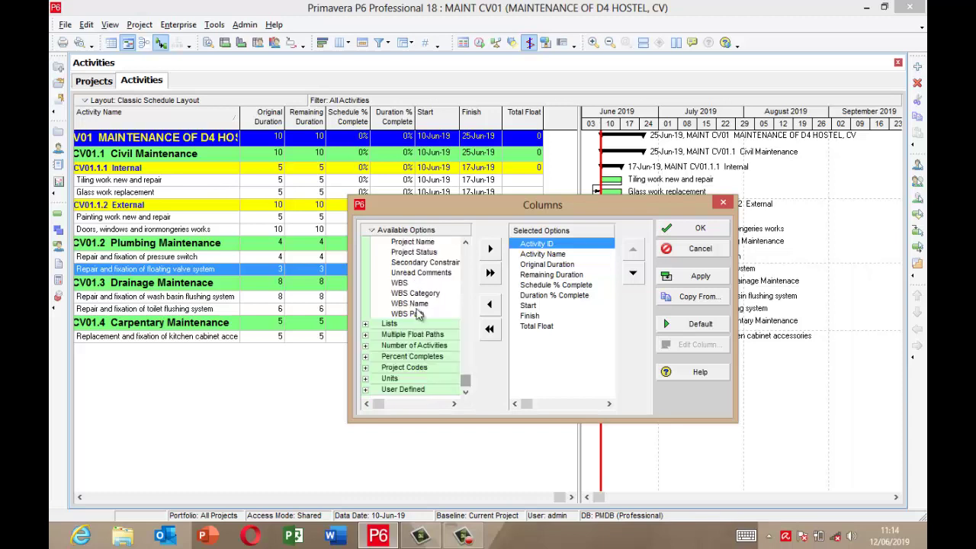
left_click(465, 244)
left_click(465, 244)
left_click(466, 244)
left_click(465, 245)
left_click(465, 244)
left_click(465, 244)
left_click(465, 244)
left_click_drag(465, 244, 456, 258)
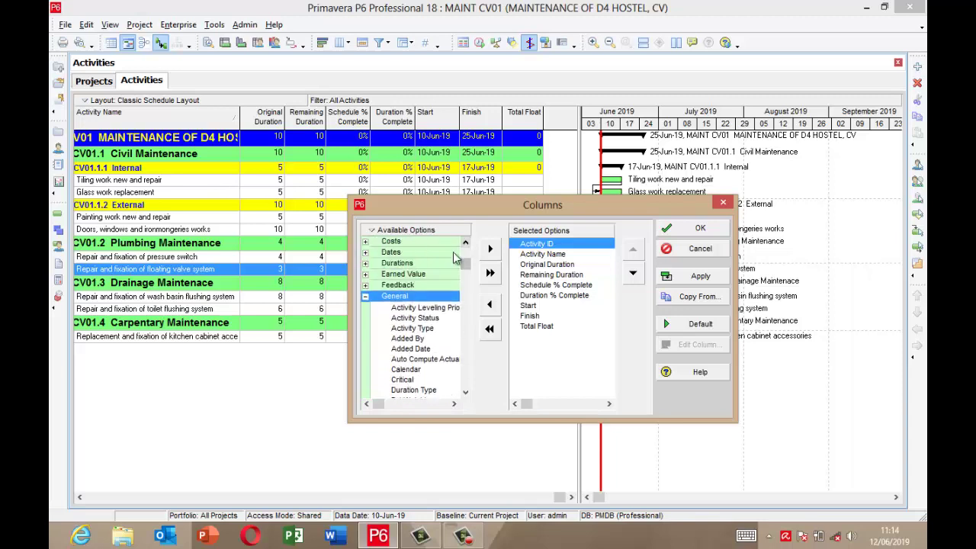
left_click(365, 297)
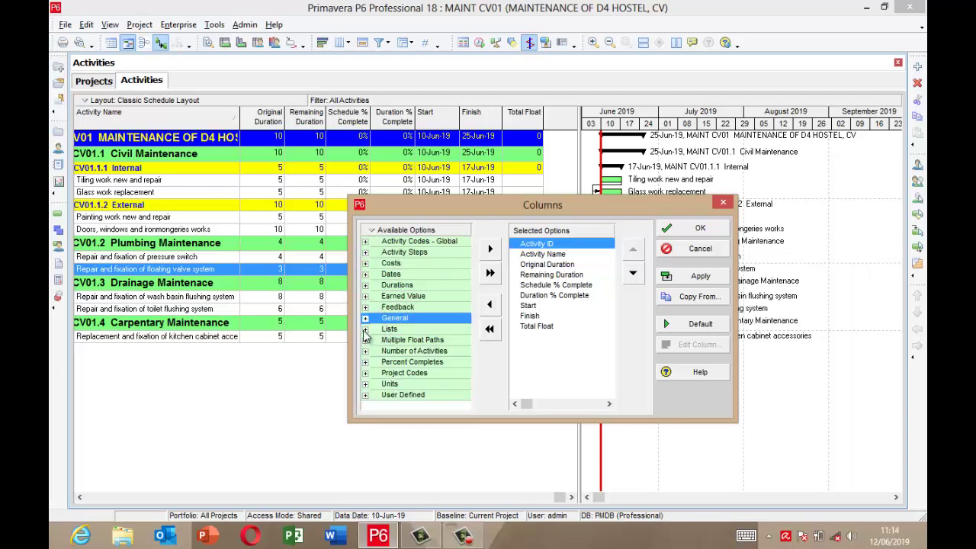
Add the Predecessors column from the Lists category and place it directly after Schedule % Complete.
left_click(365, 329)
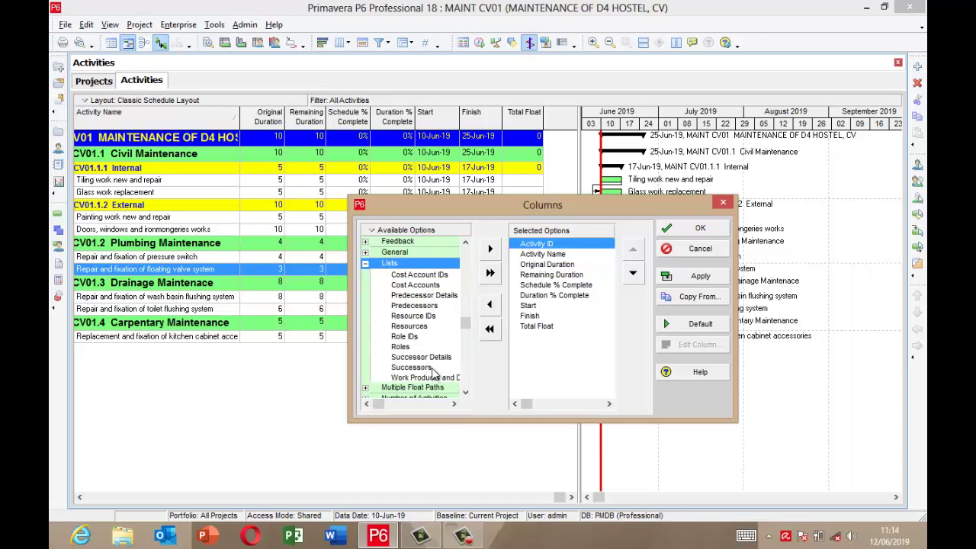
left_click(418, 307)
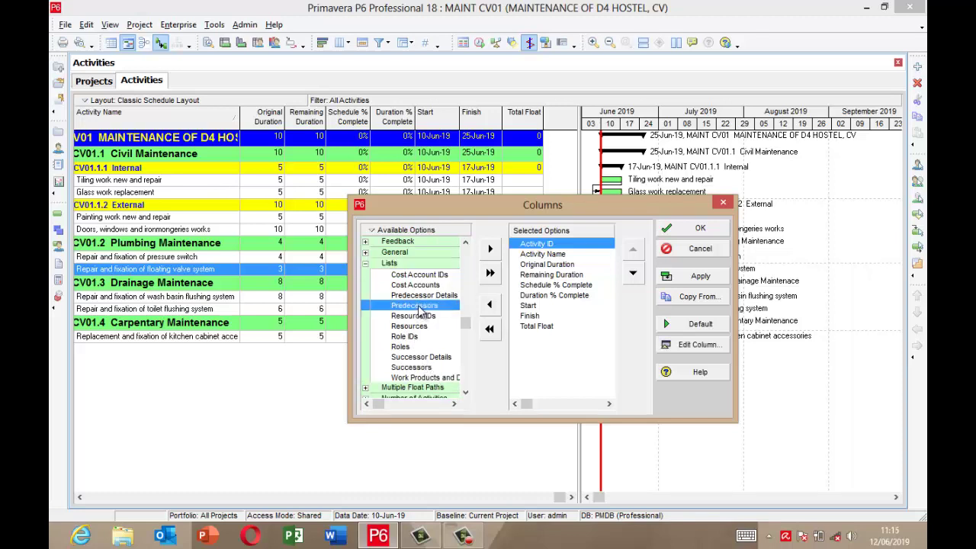
left_click(490, 249)
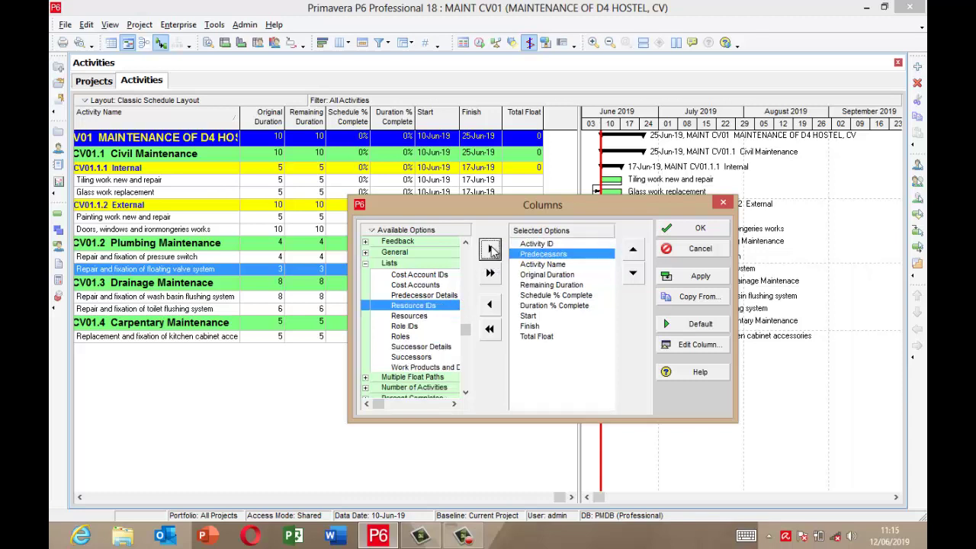
left_click(627, 278)
left_click(627, 278)
left_click(628, 278)
left_click(629, 279)
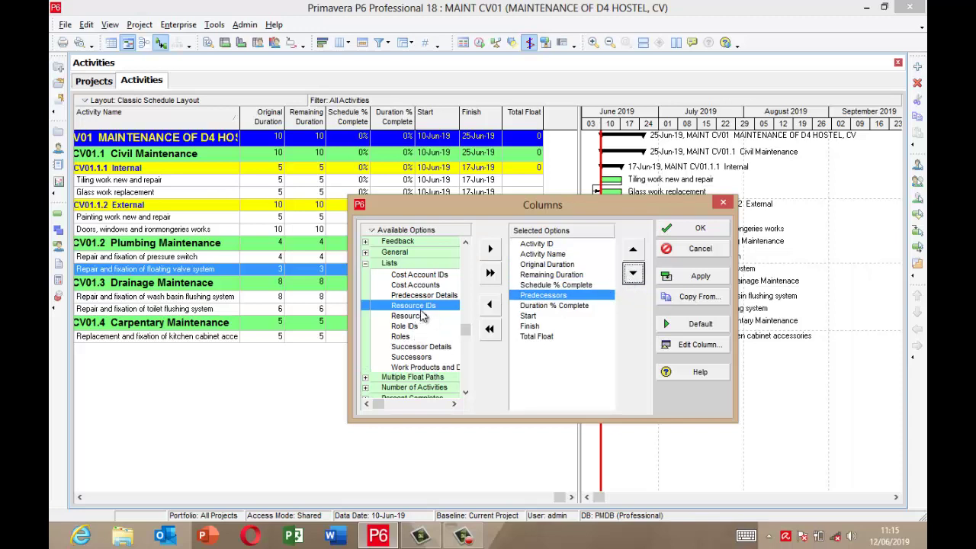
Add the Successors column directly after Predecessors and apply the new column set to the activity table.
left_click(427, 359)
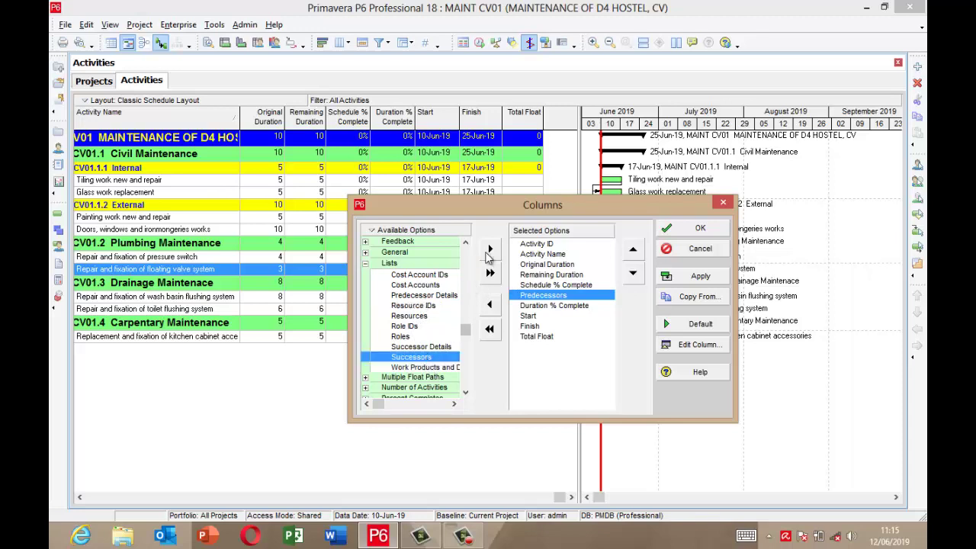
left_click(491, 249)
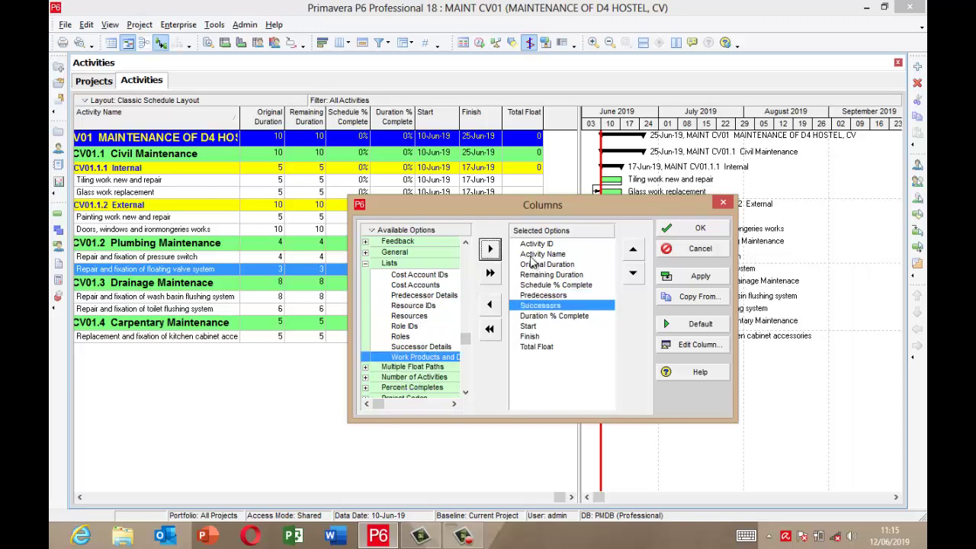
left_click(708, 229)
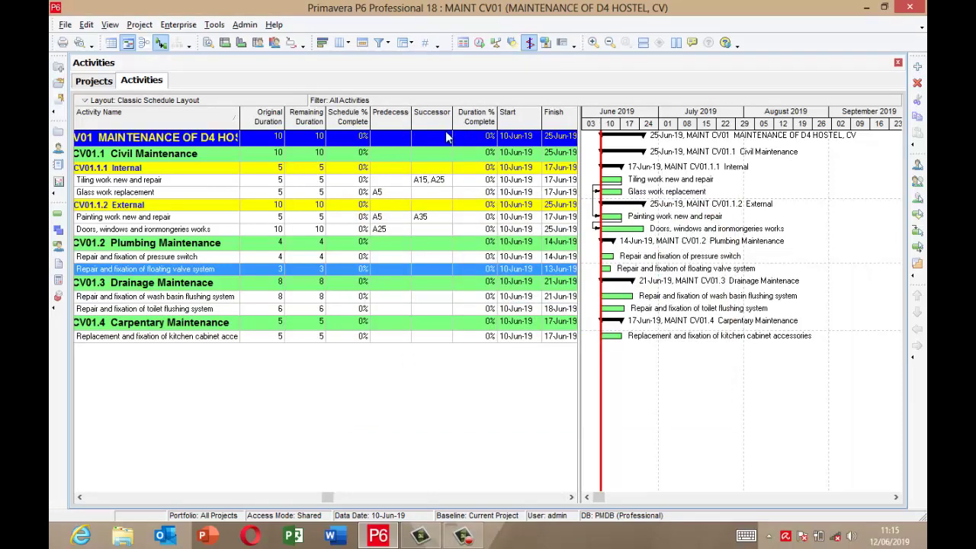
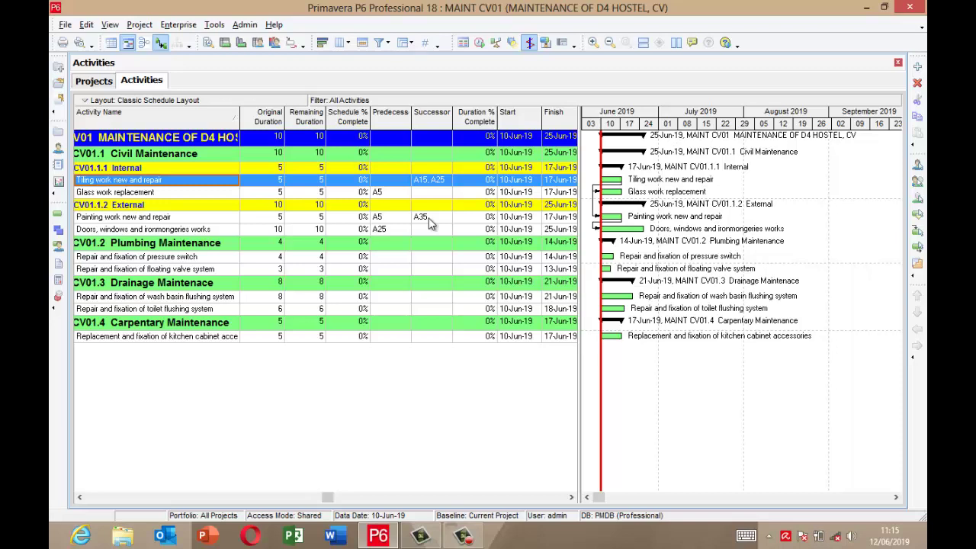
Check the predecessors and successors of the Civil Maintenance activities A5, A15 and A25 in the activity table.
left_click(171, 218)
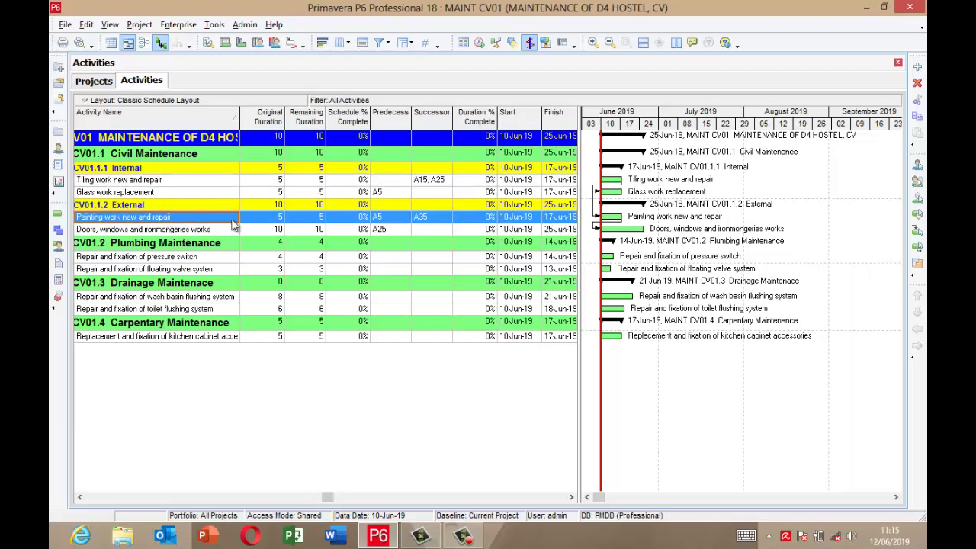
left_click(84, 496)
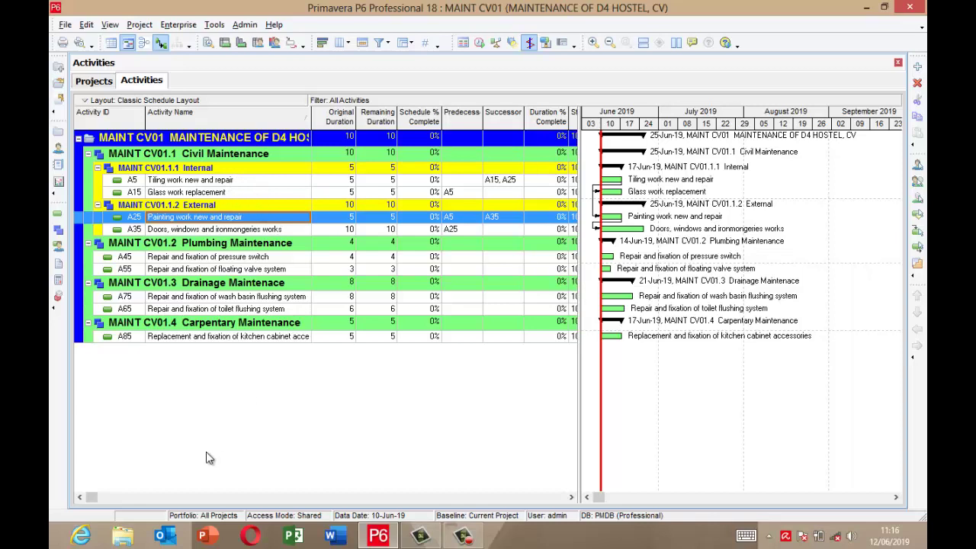
left_click(201, 180)
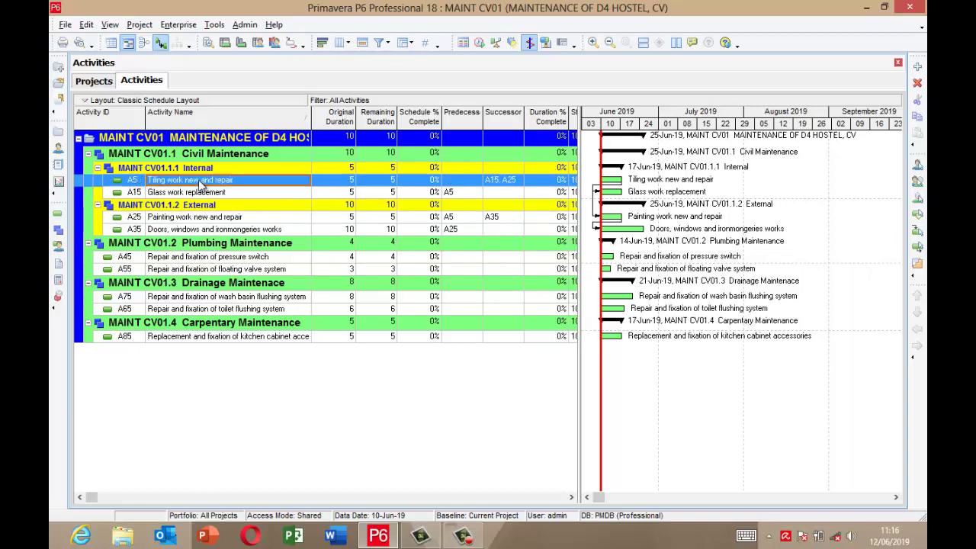
left_click(250, 195)
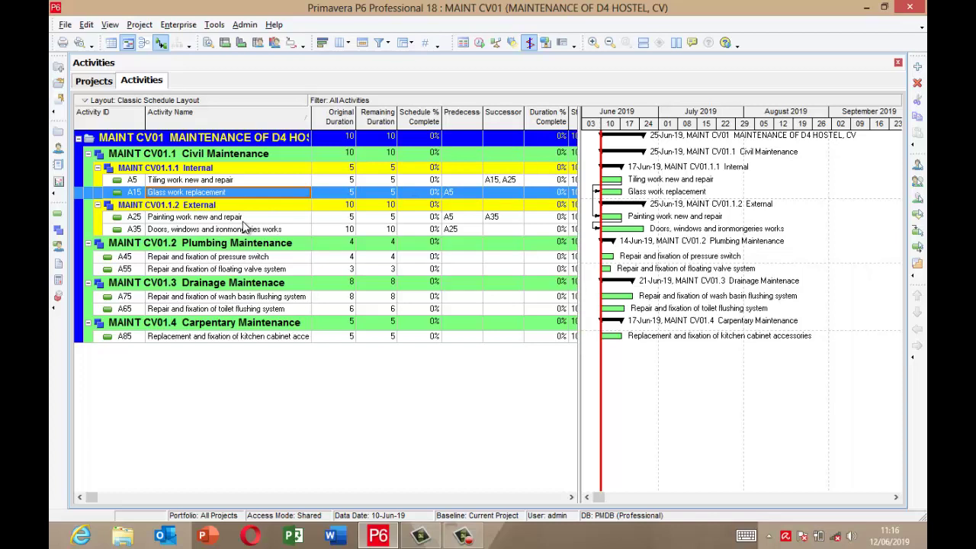
left_click(242, 221)
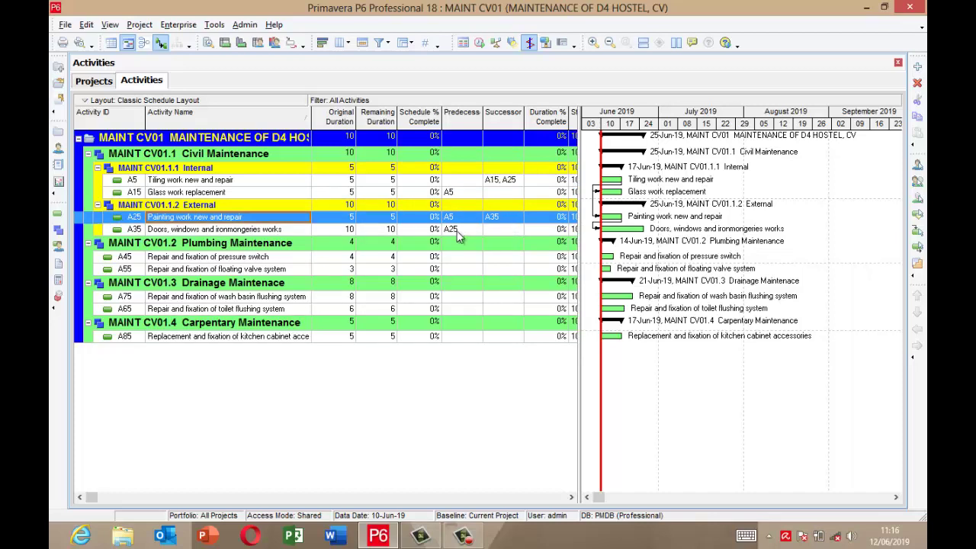
Assign A45, Repair and fixation of pressure switch, as the successor of A35, Doors, windows and ironmongeries works.
left_click(281, 231)
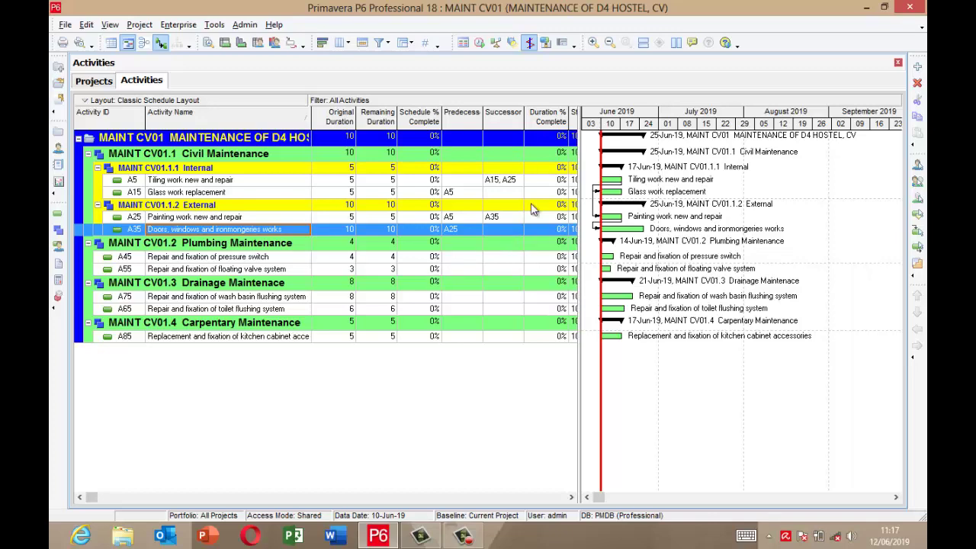
double_click(504, 230)
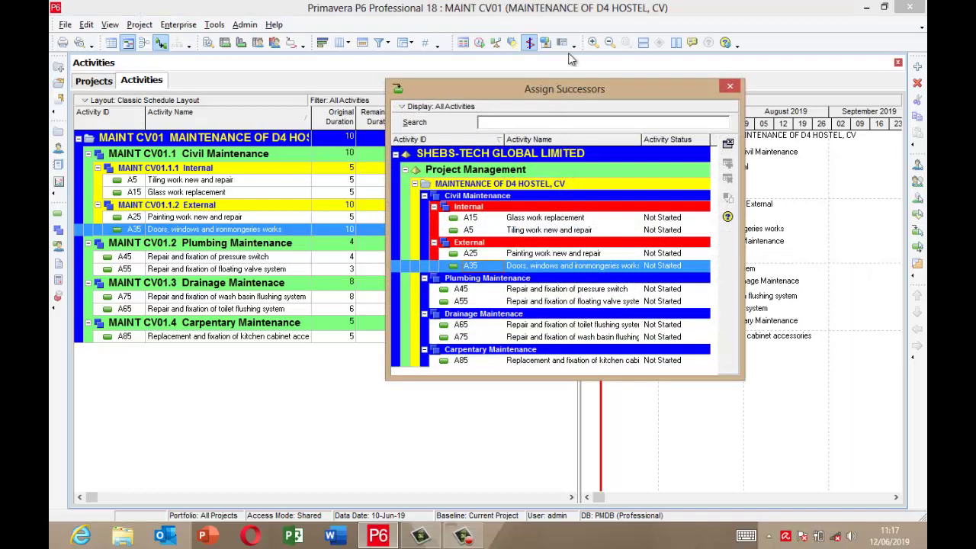
left_click_drag(561, 100, 723, 57)
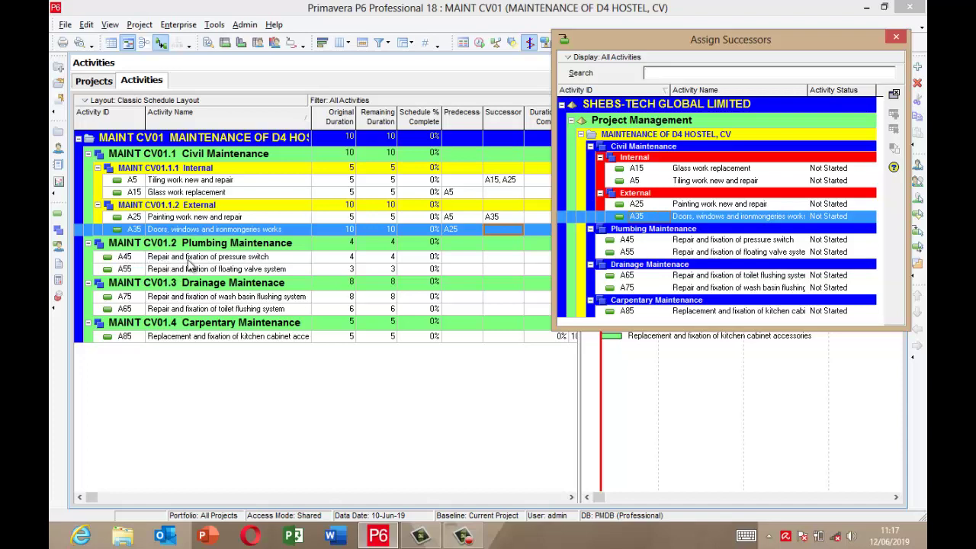
left_click(730, 242)
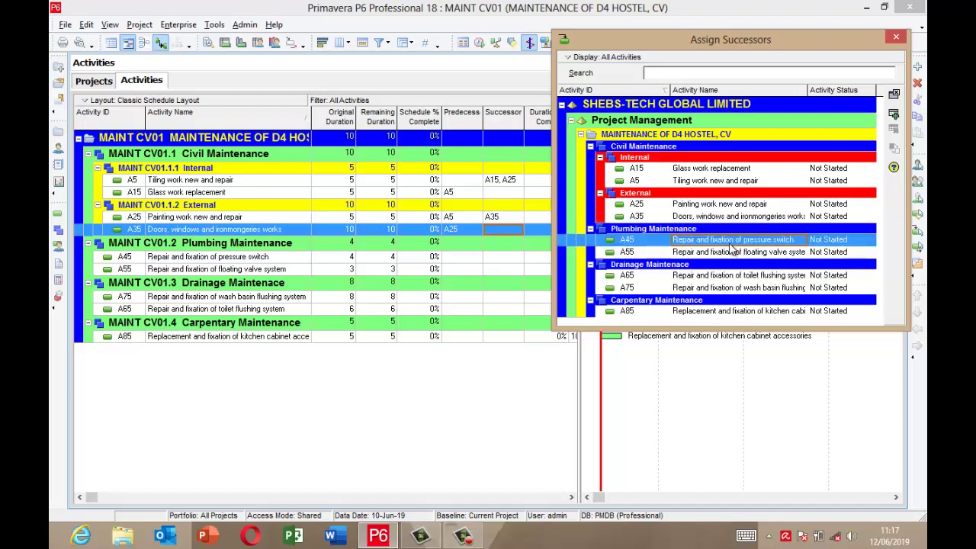
left_click(894, 116)
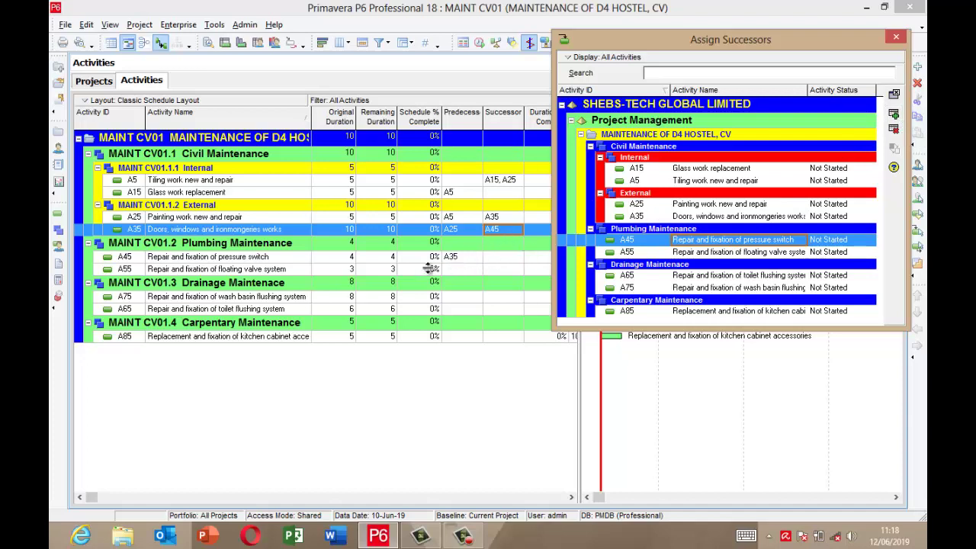
Show the activity details for A45 and assign A55, Repair and fixation of floating valve system, as its successor.
left_click(208, 260)
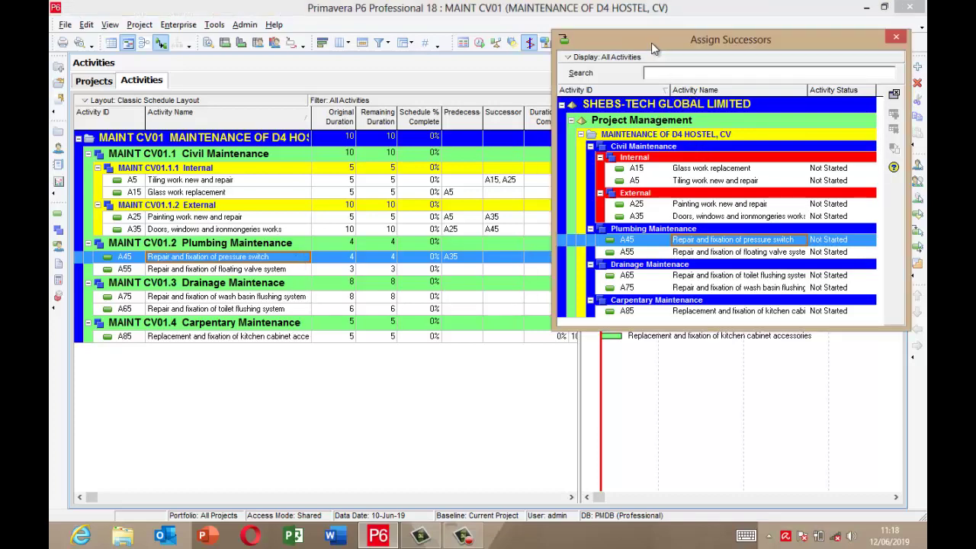
left_click_drag(651, 42, 572, 55)
left_click(818, 51)
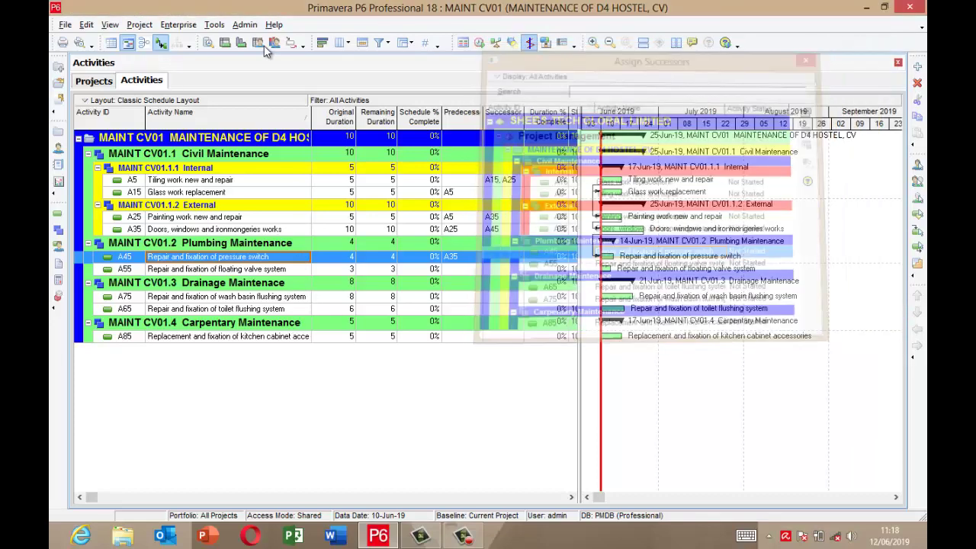
left_click(109, 24)
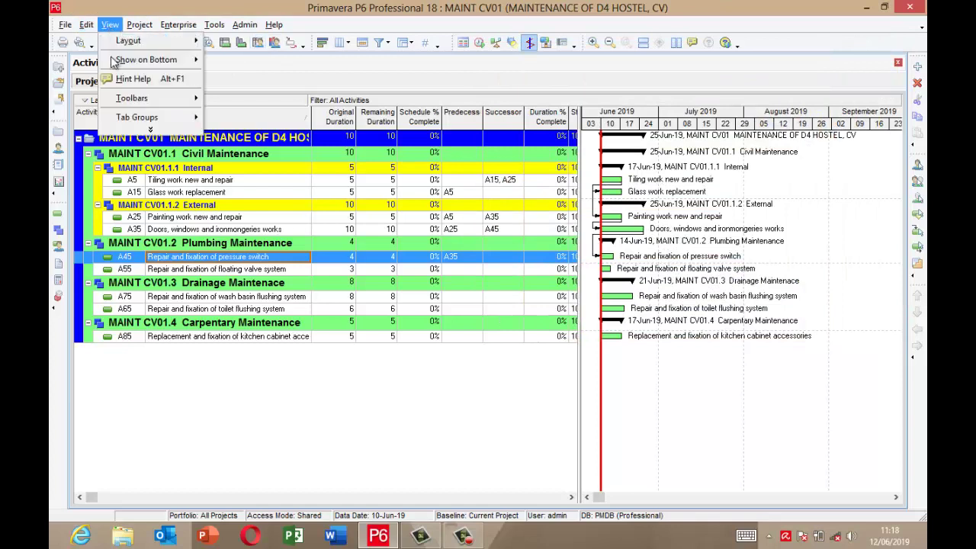
mouse_move(171, 67)
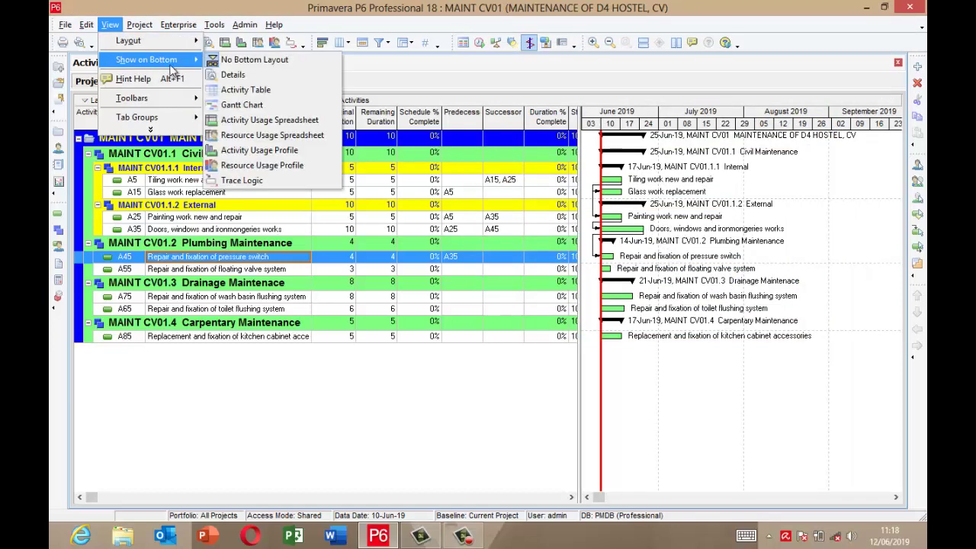
left_click(232, 76)
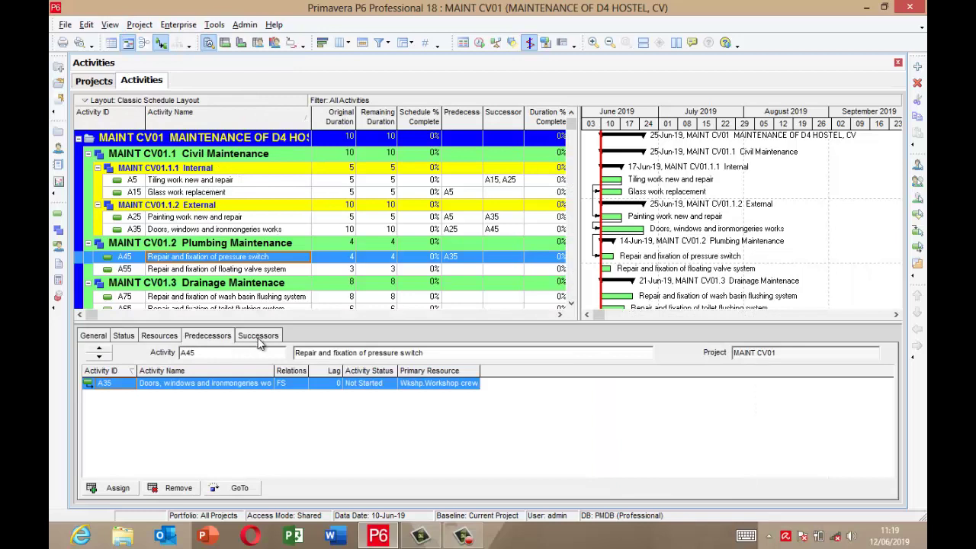
left_click(259, 336)
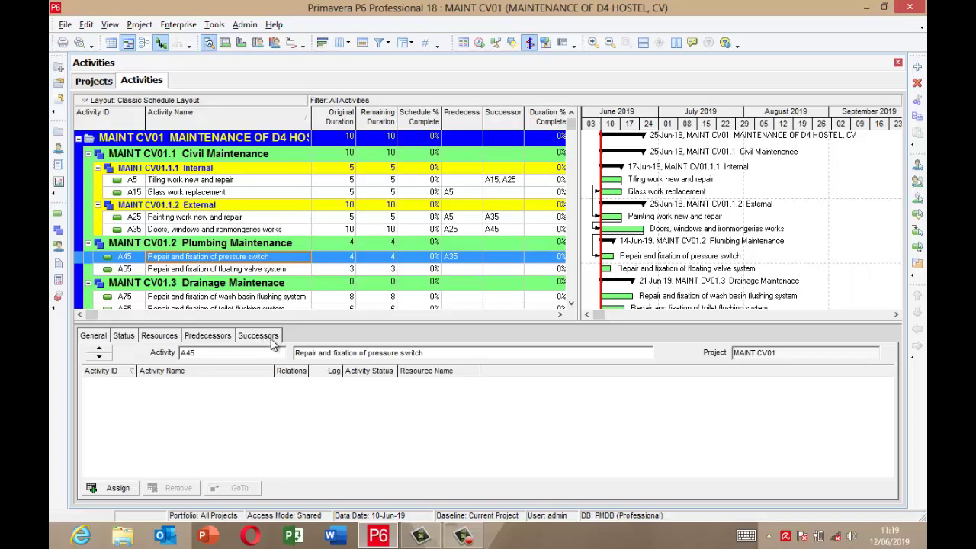
left_click(118, 489)
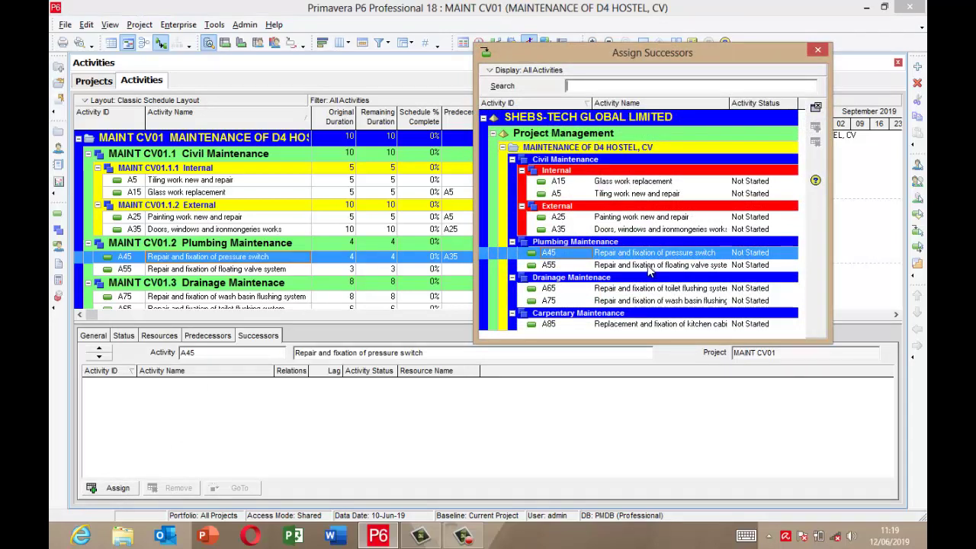
double_click(692, 268)
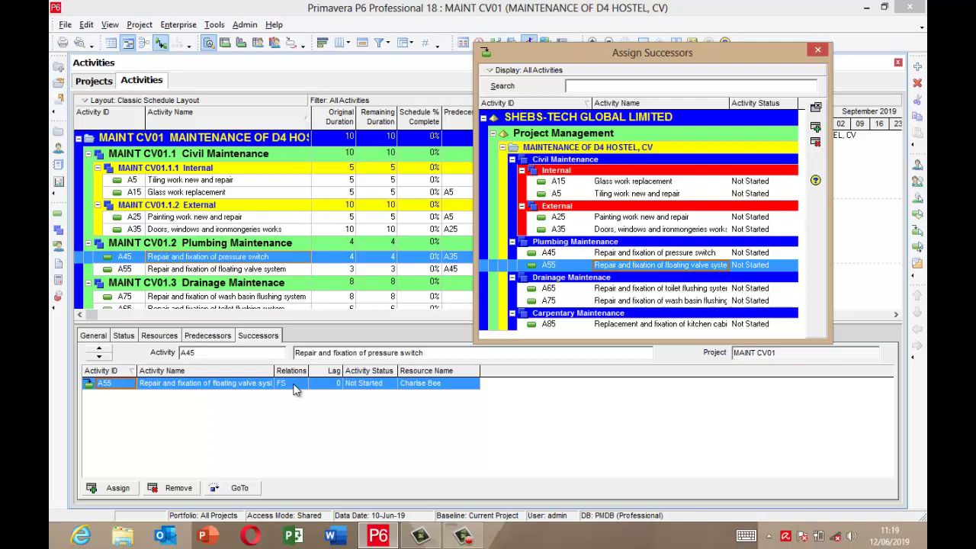
Widen the relationship type column and set the A45 to A55 successor relationship to SS, then finish assigning.
left_click_drag(309, 370, 325, 371)
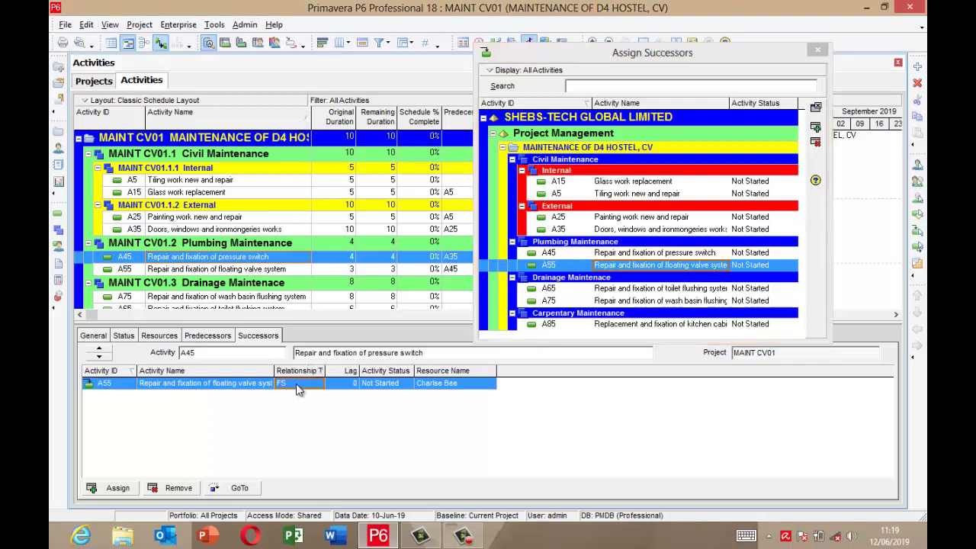
left_click(296, 383)
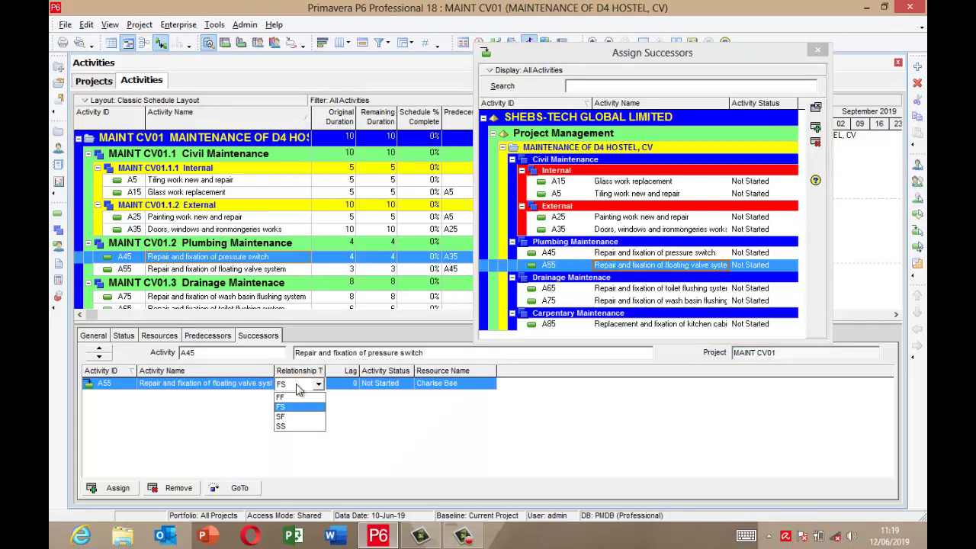
left_click(288, 425)
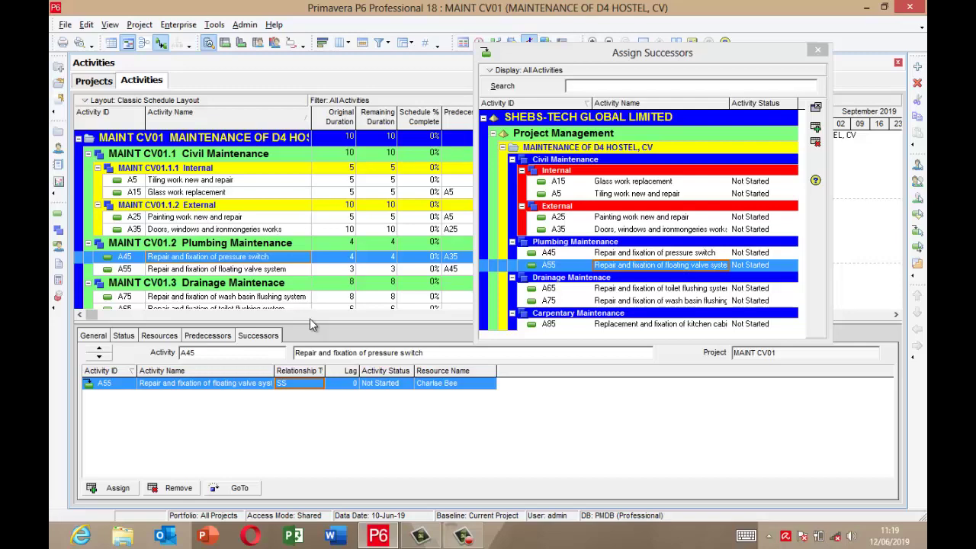
left_click(819, 52)
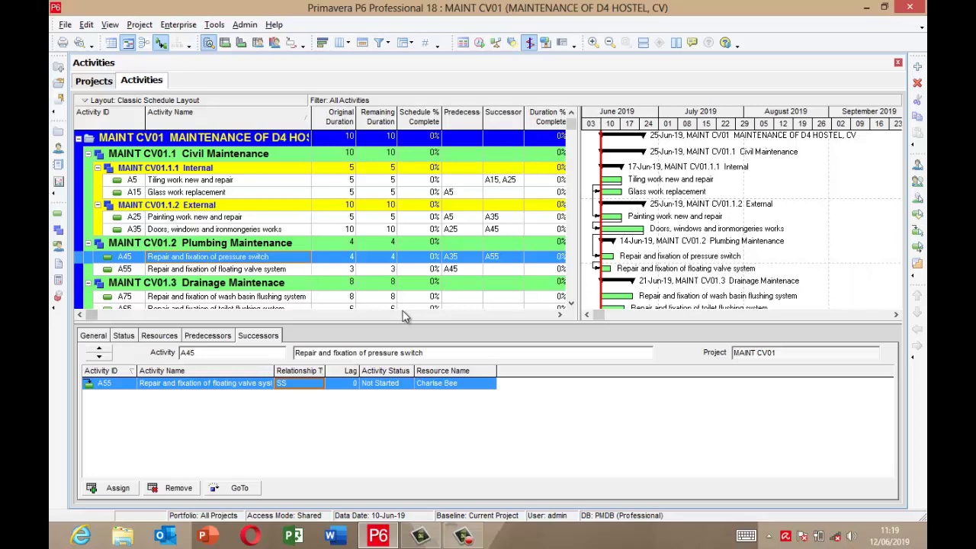
Assign A65, Repair and fixation of toilet flushing system, as the FS successor of A55.
left_click(256, 275)
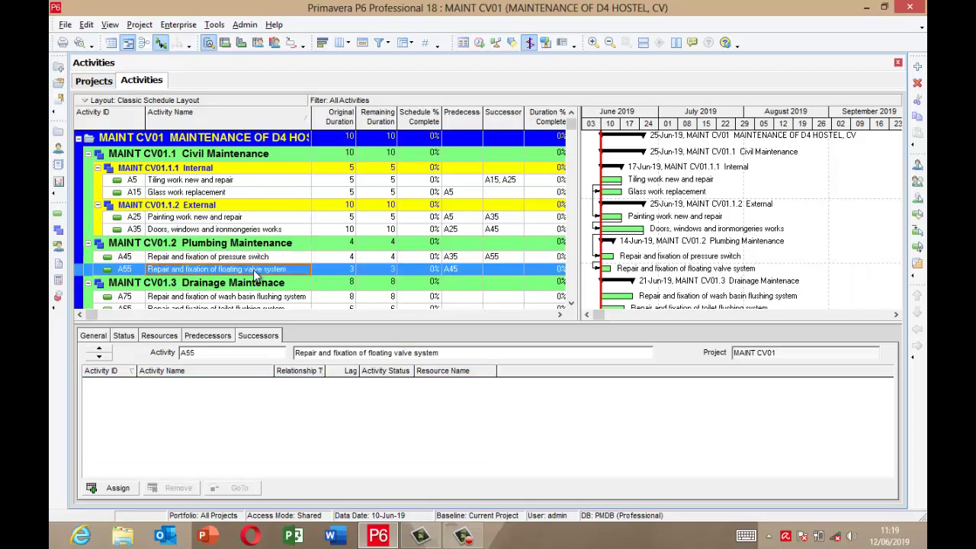
left_click(572, 303)
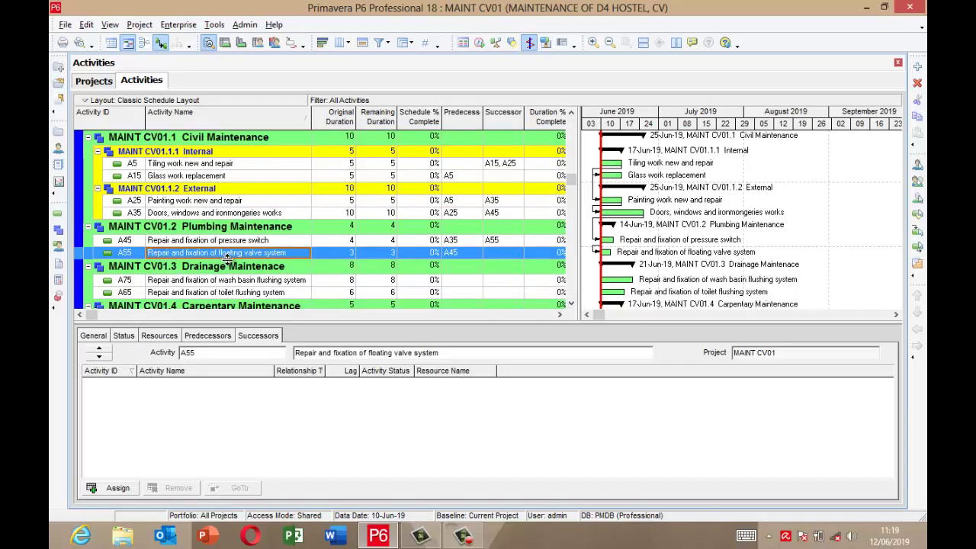
left_click(572, 304)
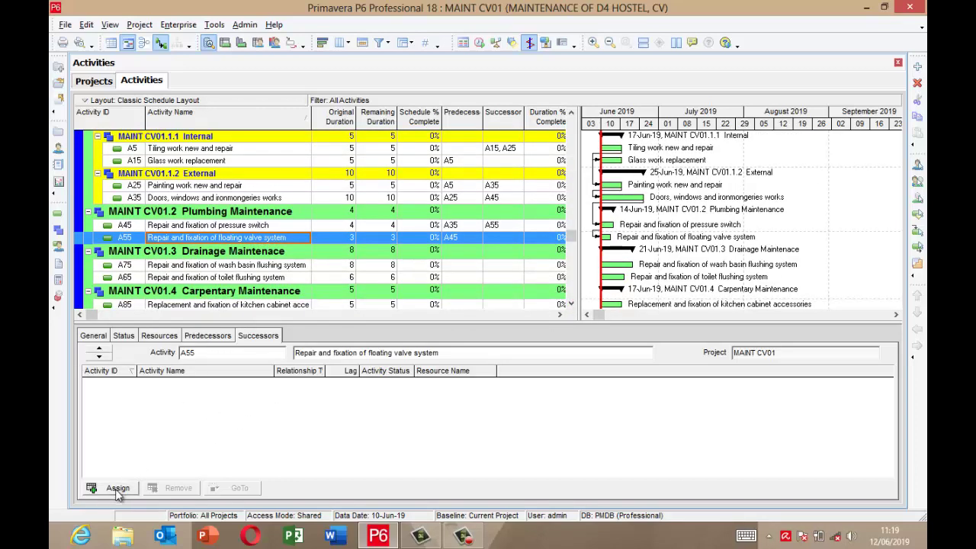
left_click(115, 489)
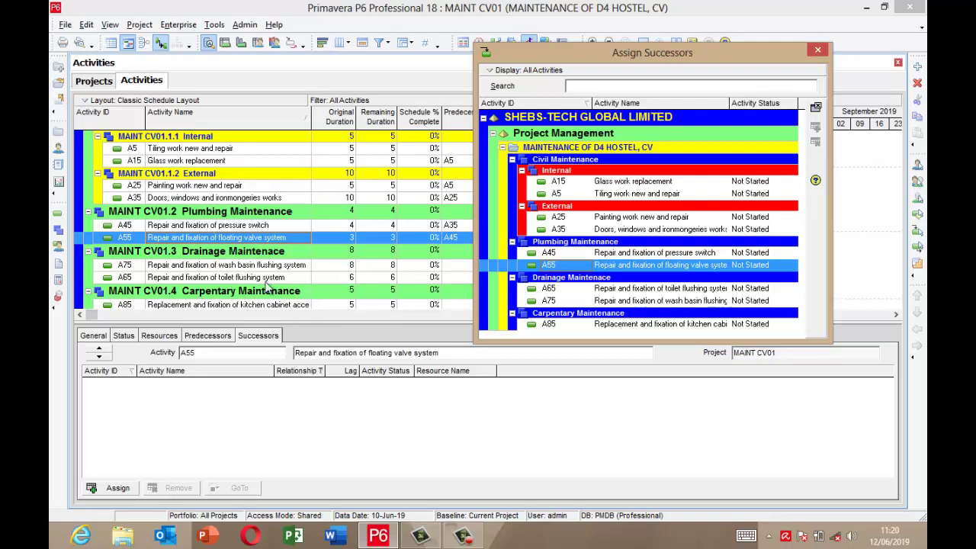
left_click(669, 290)
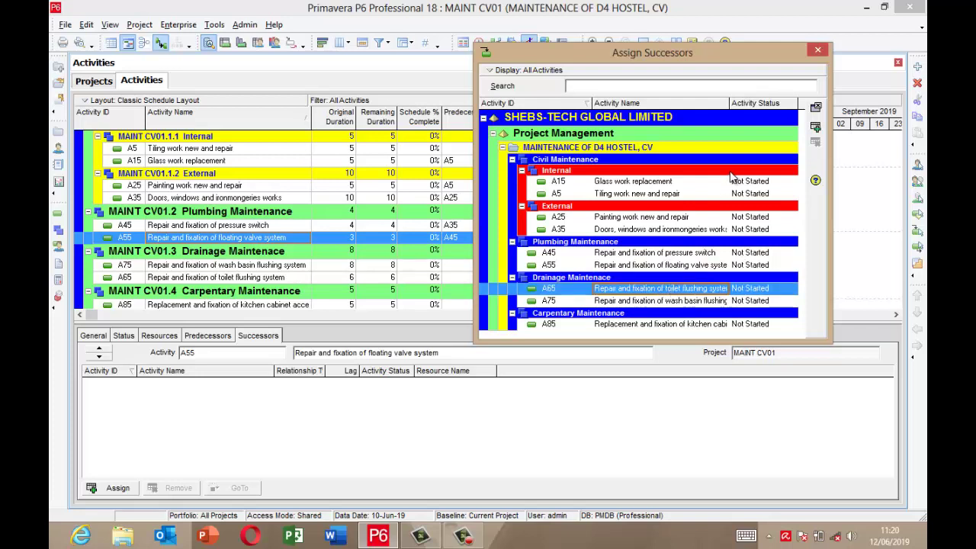
left_click(816, 128)
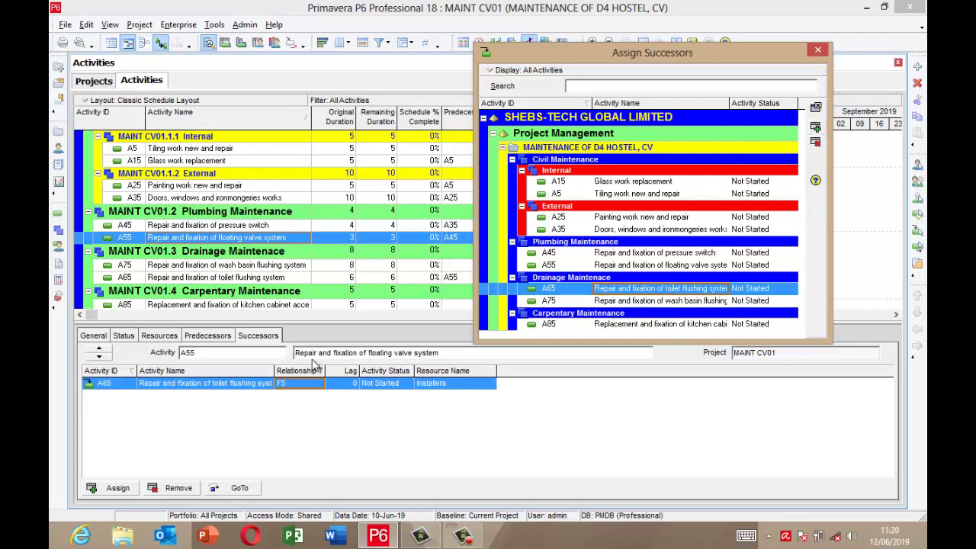
left_click(296, 394)
left_click(293, 414)
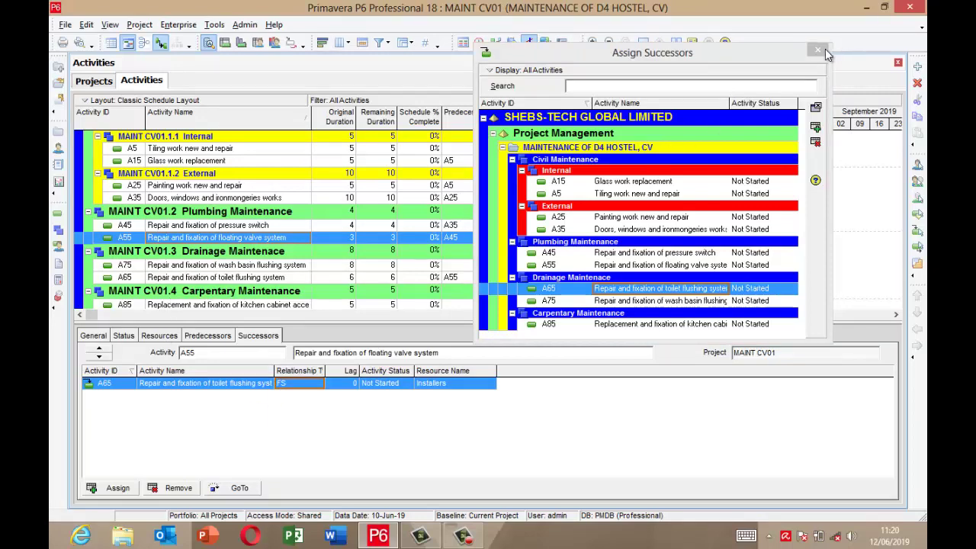
left_click(824, 49)
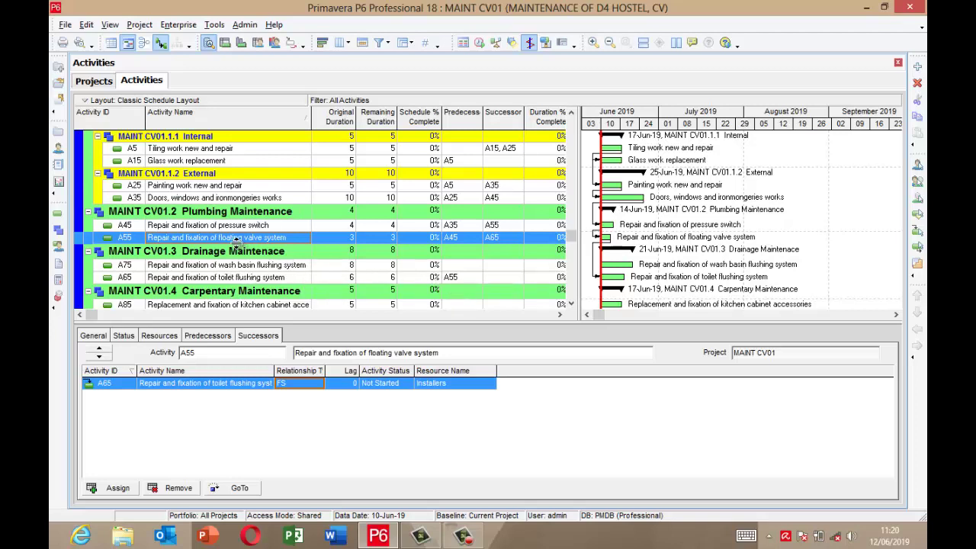
Assign A75, Repair and fixation of wash basin flushing system, as the successor of A65.
left_click(503, 281)
left_click(117, 487)
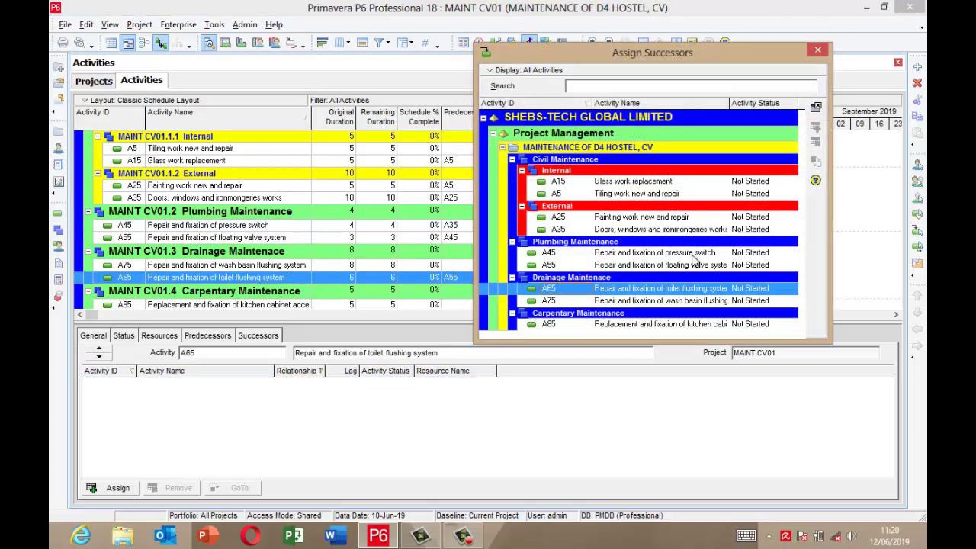
double_click(714, 301)
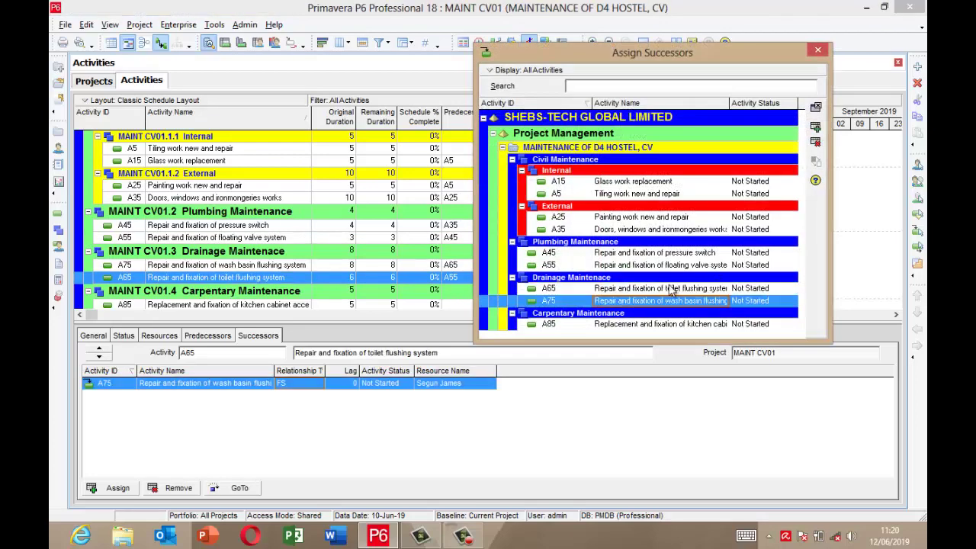
left_click(817, 49)
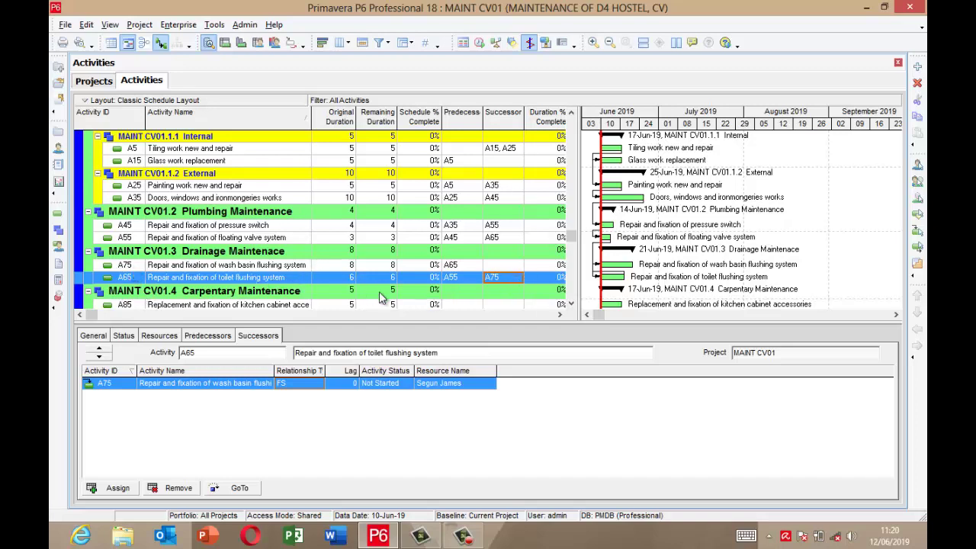
Switch to the activity network and show the predecessors of A85, Replacement and fixation of kitchen cabinet accessories.
left_click(571, 304)
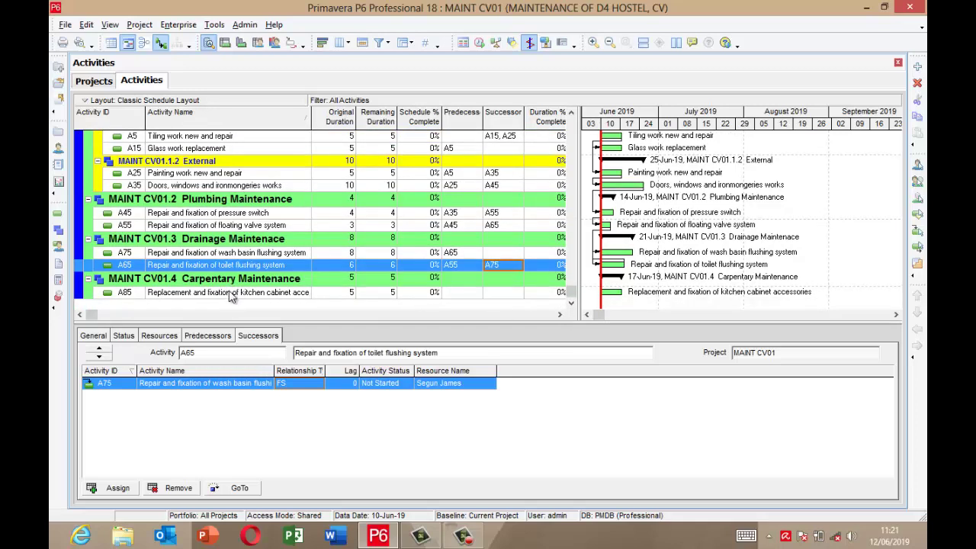
left_click(145, 44)
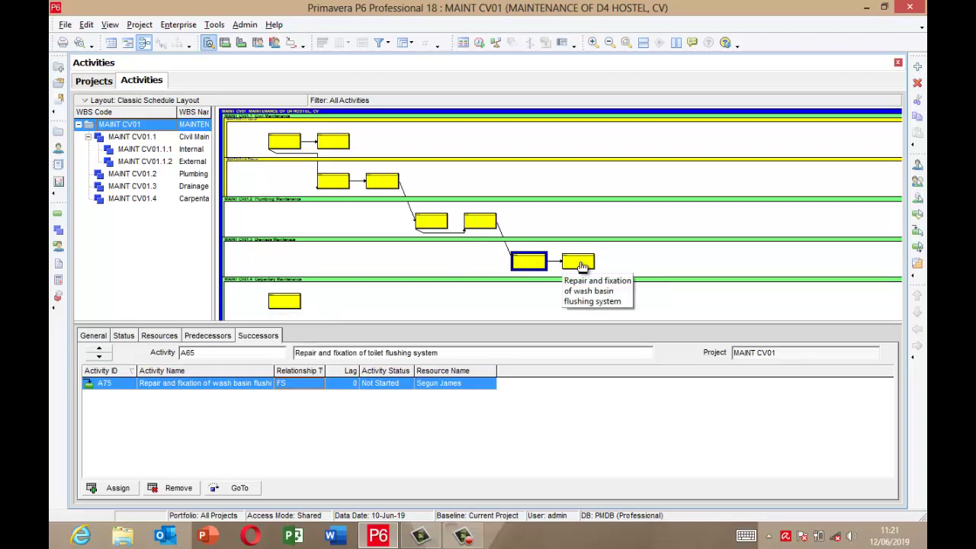
left_click(288, 303)
left_click(200, 338)
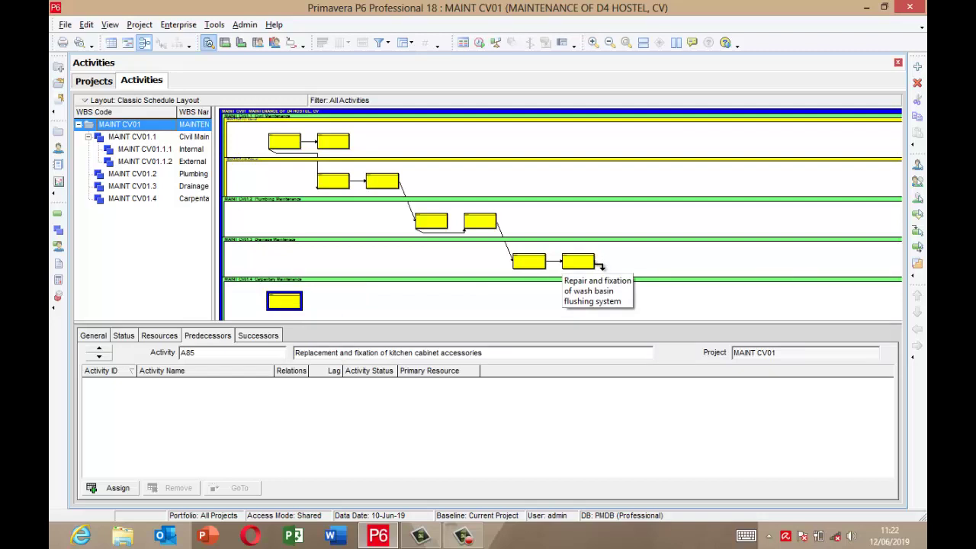
Draw an FF relationship in the network from A75, the wash basin flushing system activity, to A85.
left_click(600, 264)
left_click_drag(601, 267, 309, 307)
left_click_drag(308, 306, 306, 304)
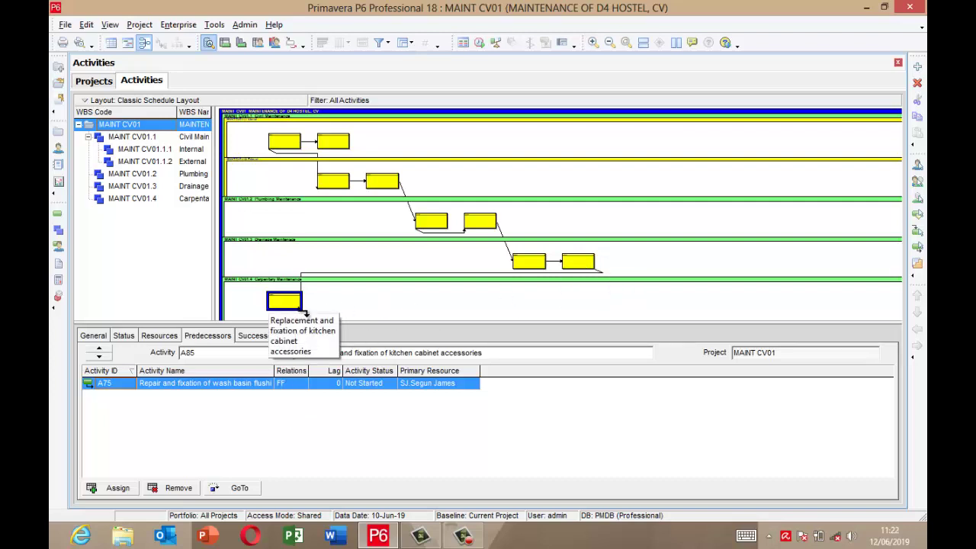
Draw an FS relationship in the network from A15, Glass work replacement, to A55, Repair and fixation of floating valve system.
left_click(338, 144)
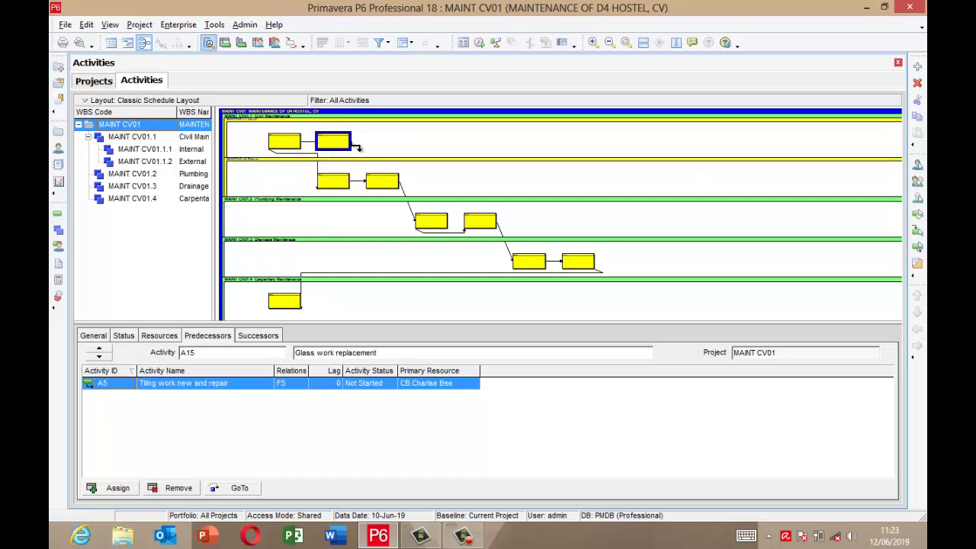
left_click_drag(358, 147, 469, 226)
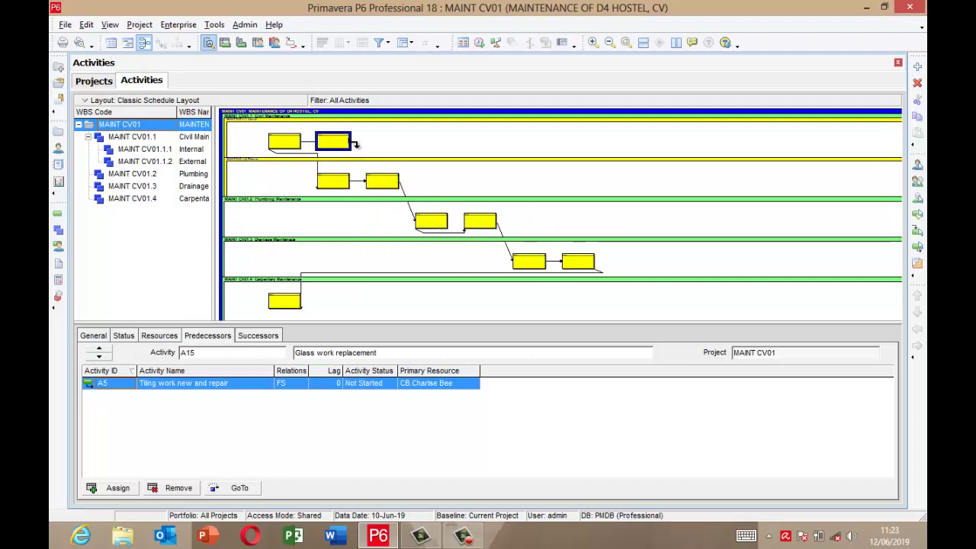
left_click_drag(355, 144, 472, 225)
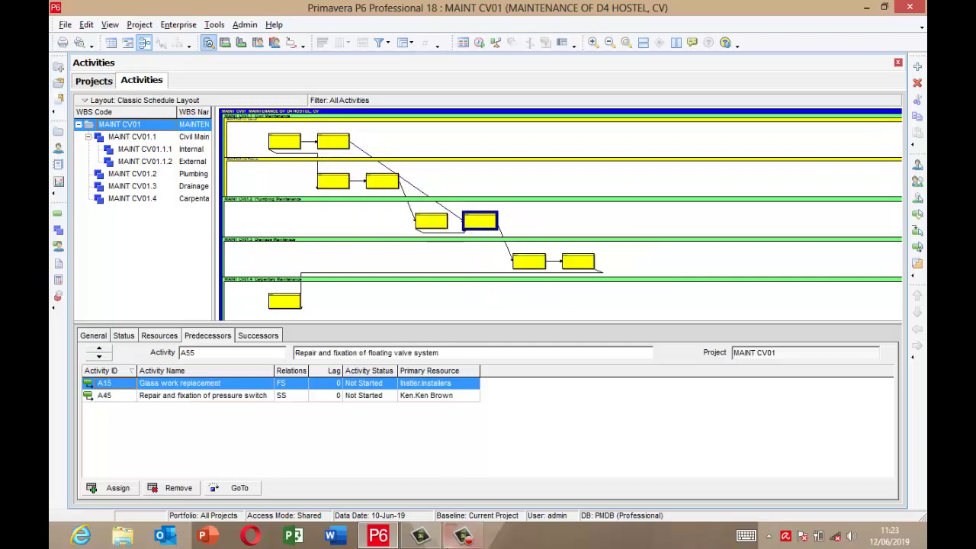
mouse_move(455, 544)
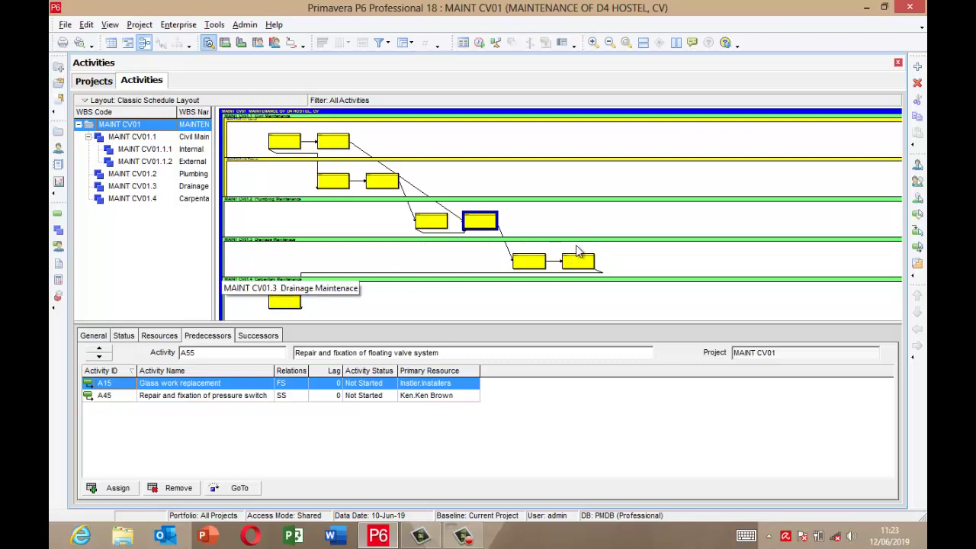
Examine the network diagram of each WBS element from Civil to Carpentary Maintenance and return to the whole MAINT CV01 project.
left_click(278, 146)
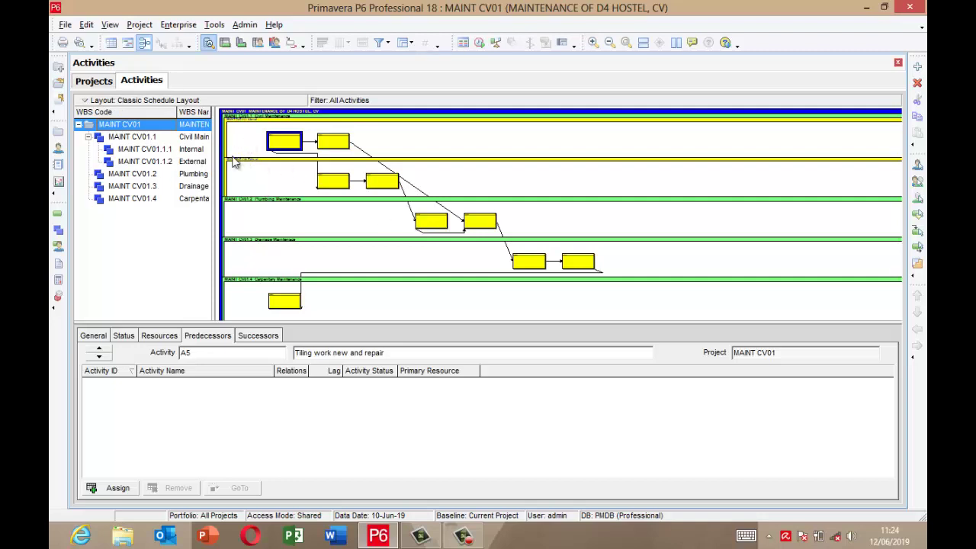
left_click(122, 137)
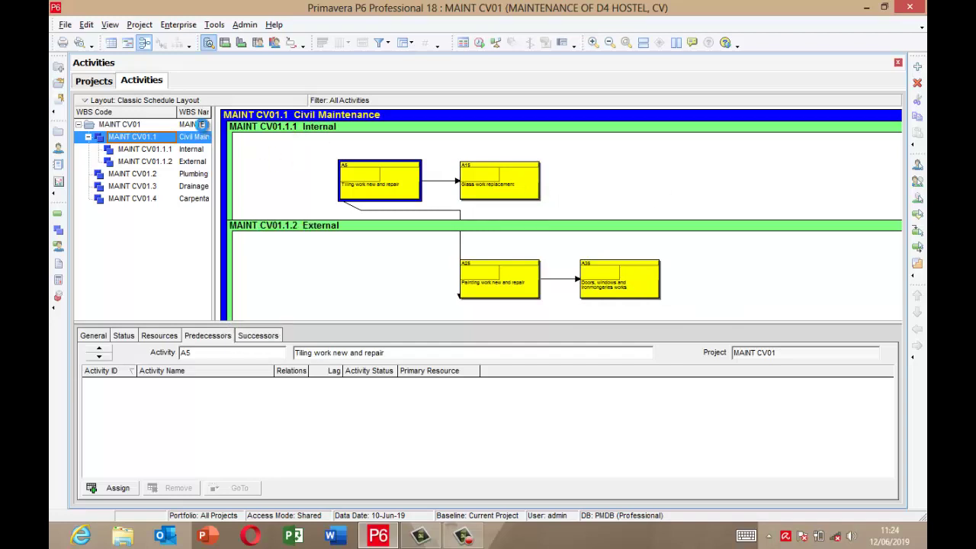
left_click(199, 124)
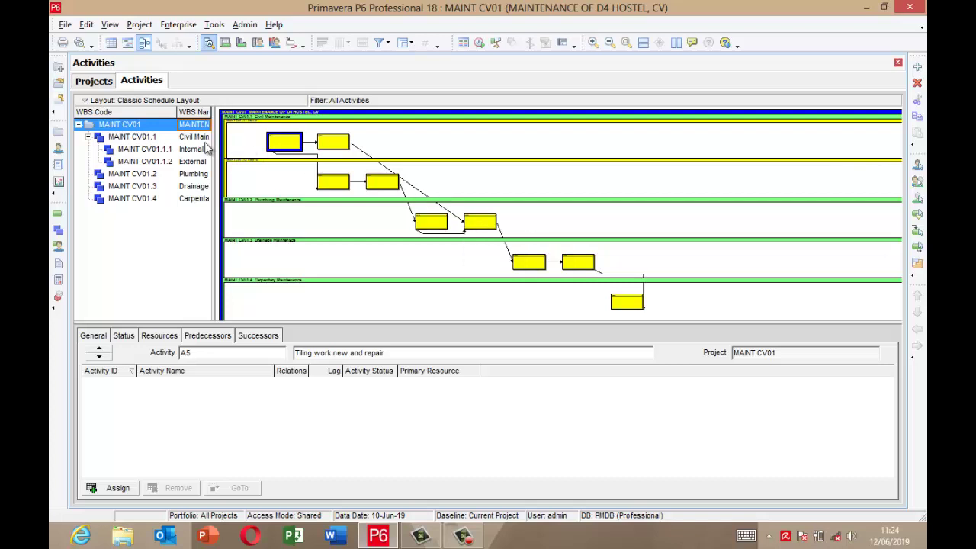
left_click(195, 137)
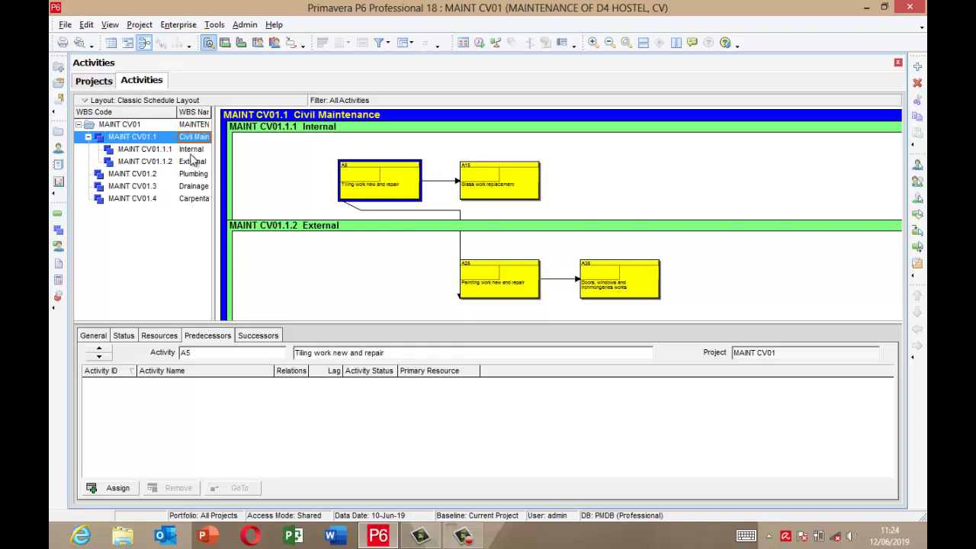
left_click(191, 155)
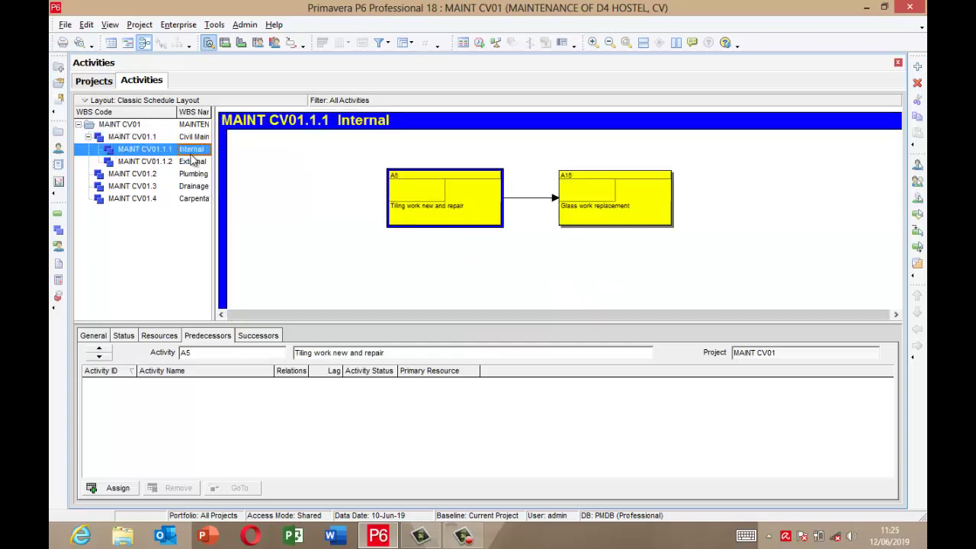
left_click(195, 163)
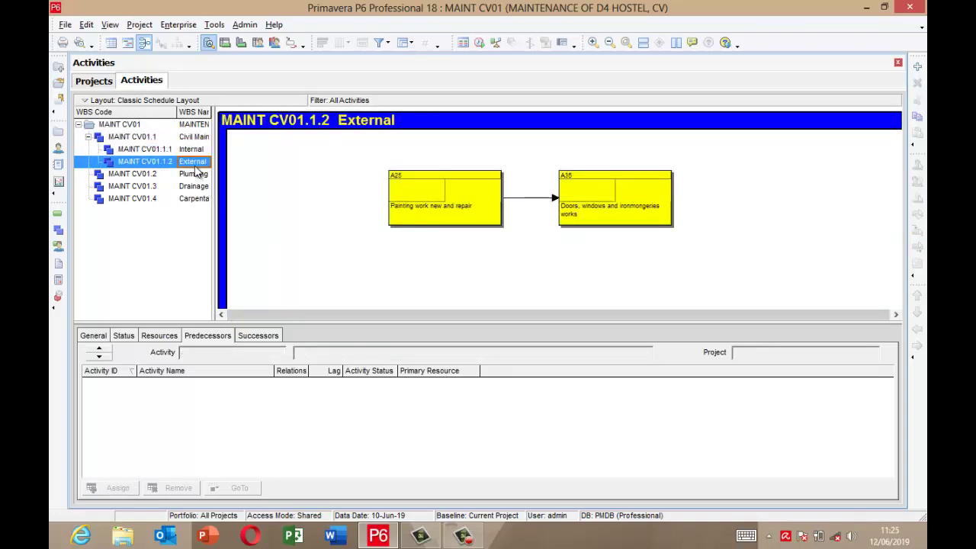
left_click(196, 176)
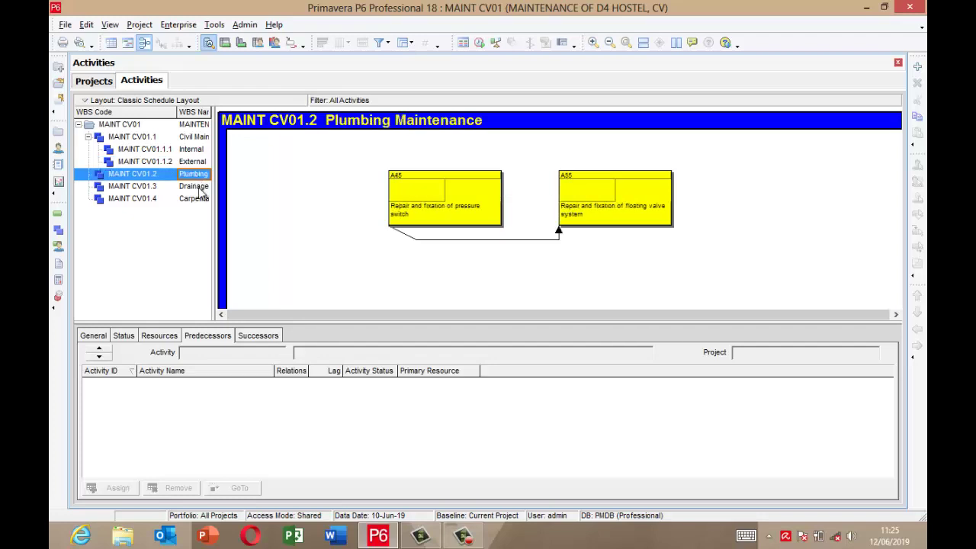
left_click(201, 188)
left_click(199, 200)
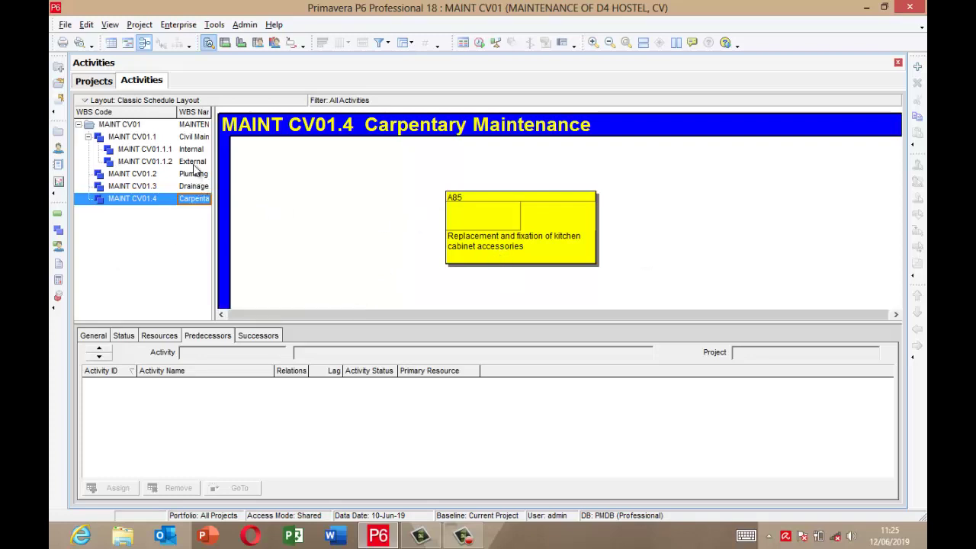
left_click(191, 125)
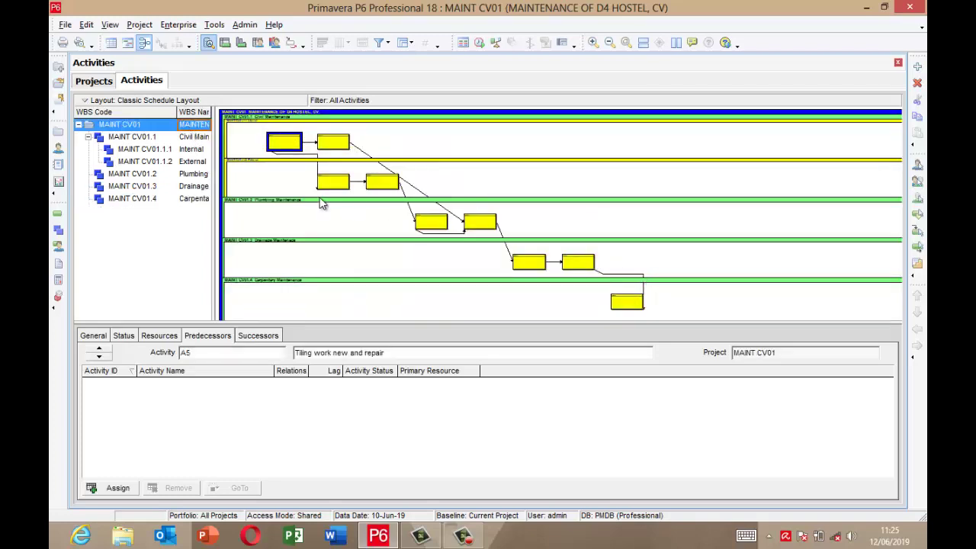
Return to the activity table with the Gantt chart and enlarge the table area in height and width.
left_click(129, 47)
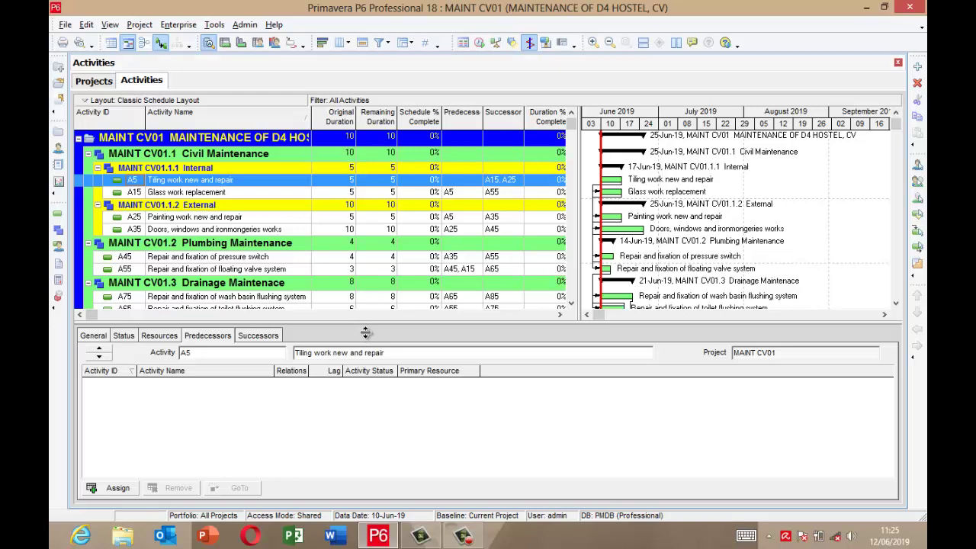
left_click_drag(366, 332, 366, 343)
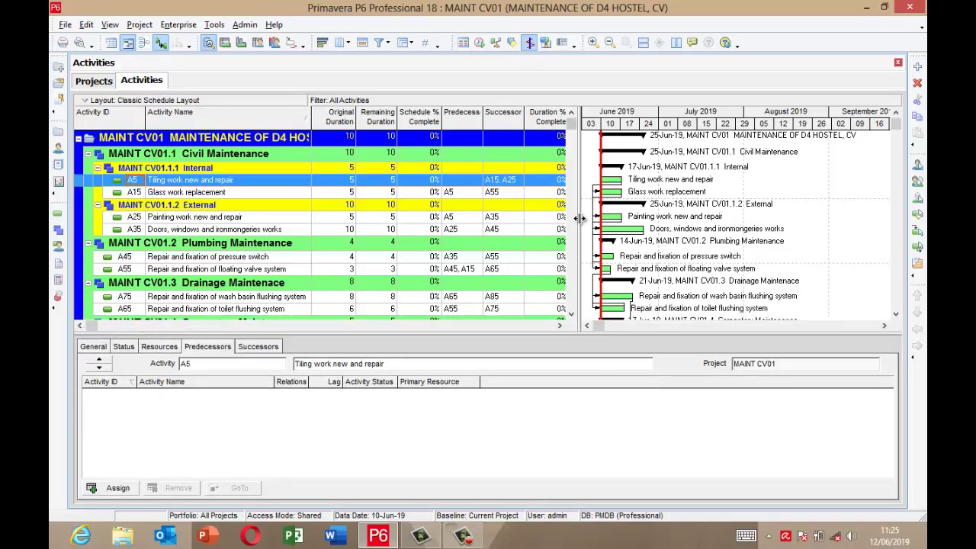
left_click_drag(581, 219, 595, 212)
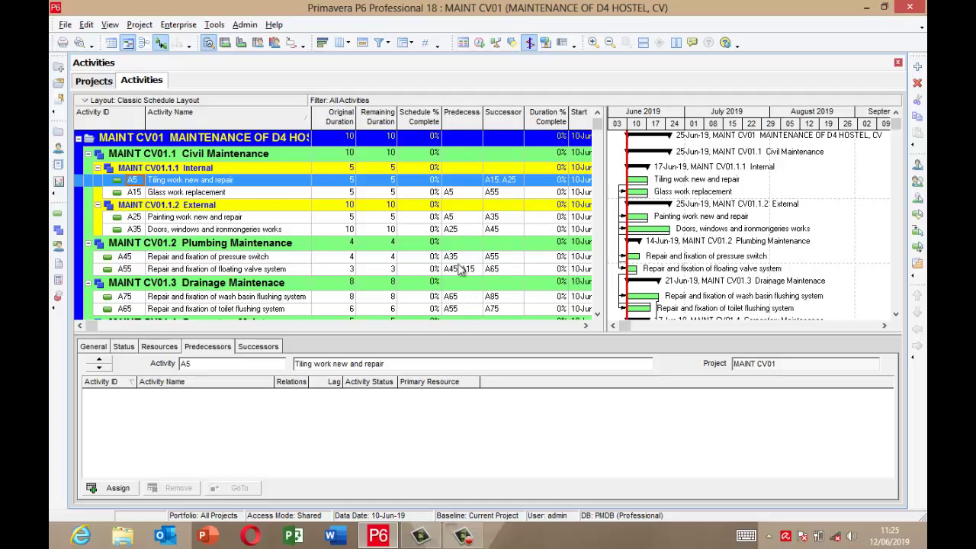
Review the Predecessors and Successors columns for the activities down to A85, including A85's relationship details.
scroll(479, 265, "down", 1)
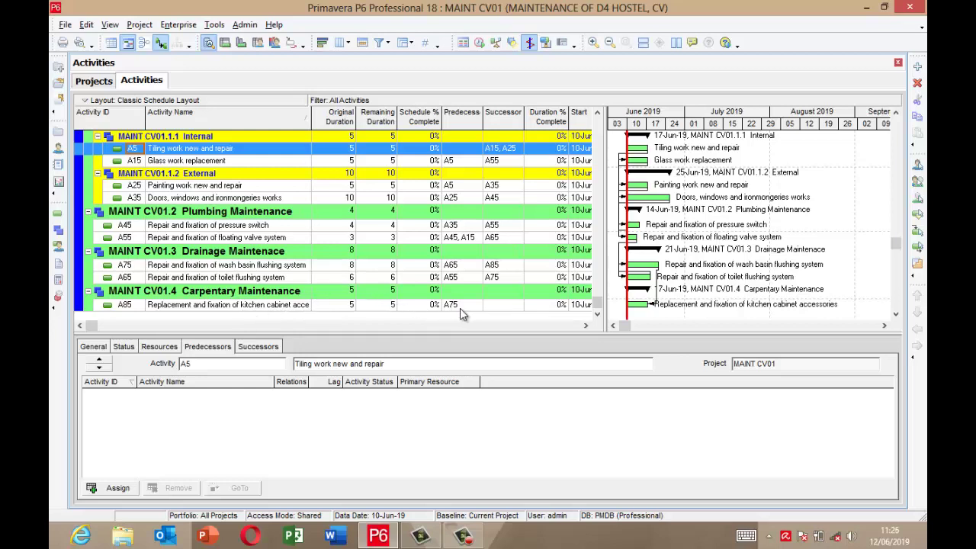
left_click(511, 309)
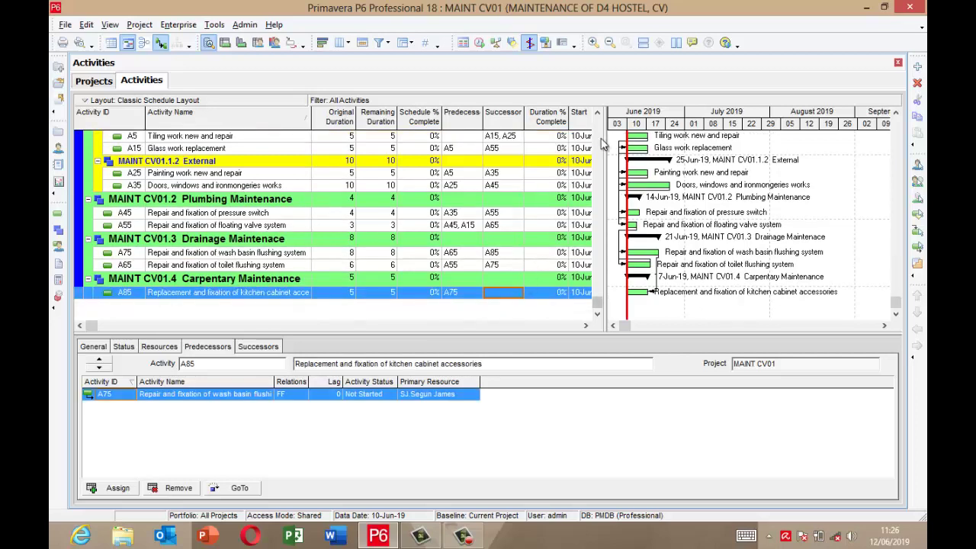
left_click(597, 112)
left_click(597, 112)
left_click(597, 112)
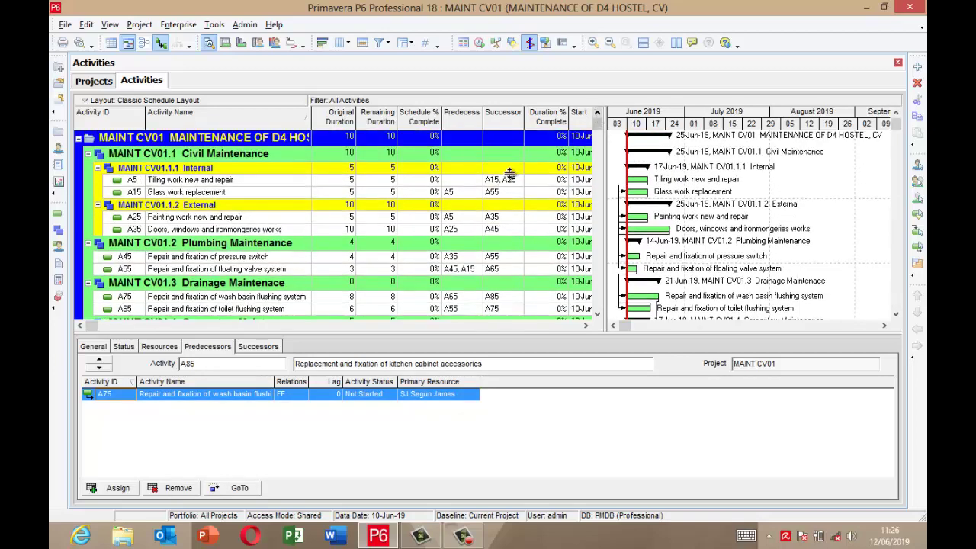